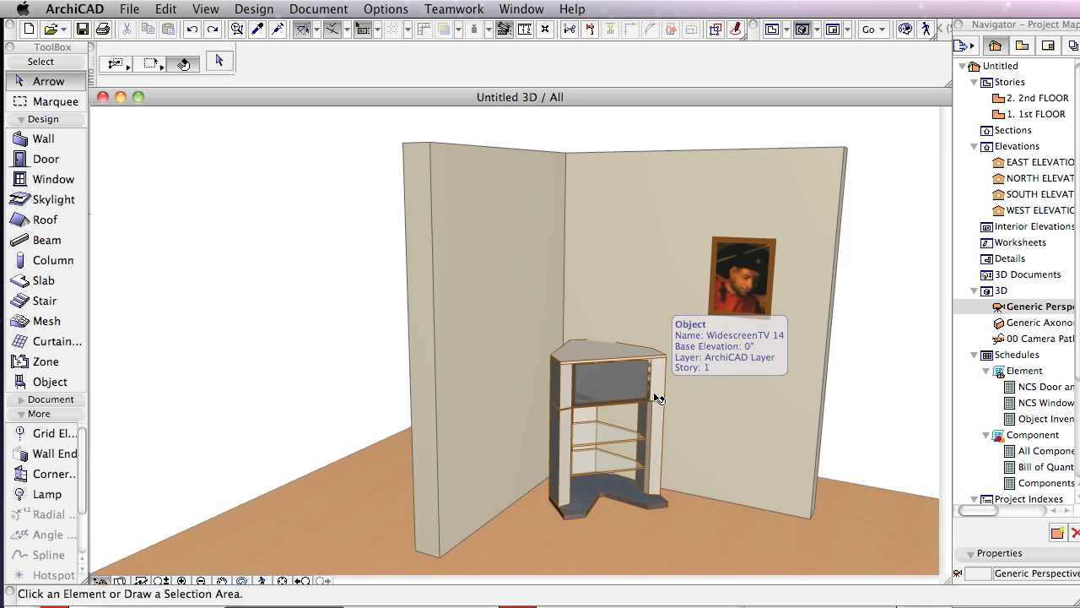
Switch to Safari and start saving the Star Trek crew image, choosing Applications > Graphisoft > ArchiCAD 14 > ArchiCAD Library 14 as the location.
key(super+Tab)
key(super+Tab)
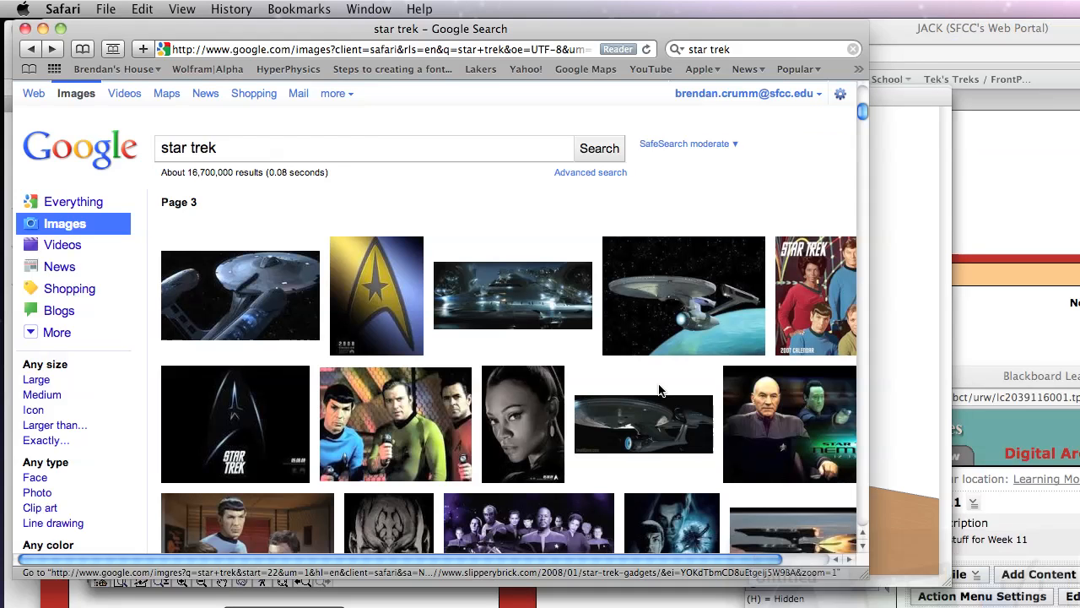
right_click(384, 412)
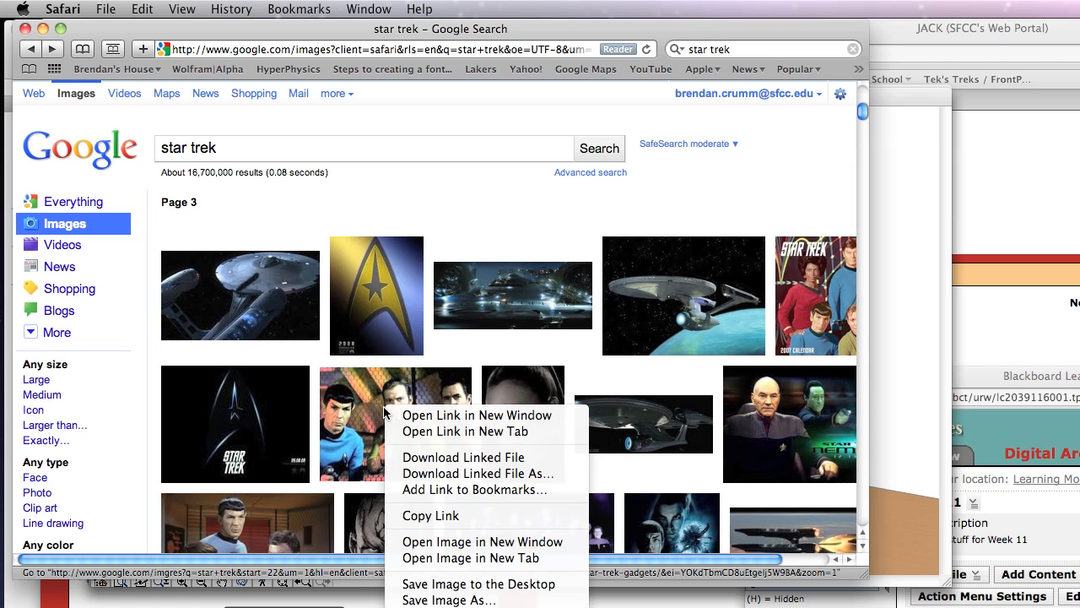
click(507, 602)
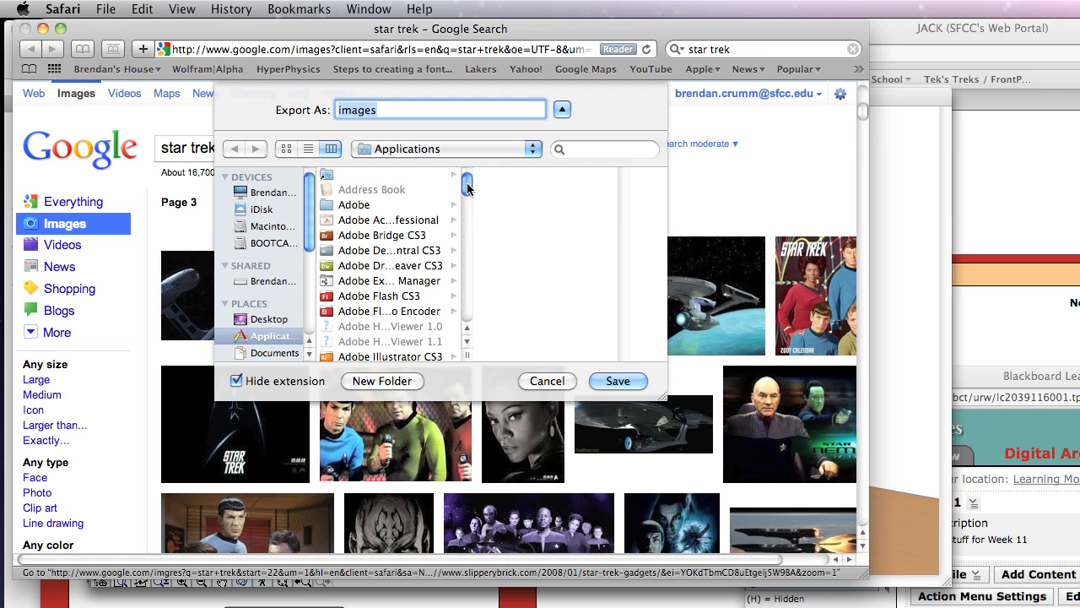
drag(468, 187, 468, 258)
click(384, 266)
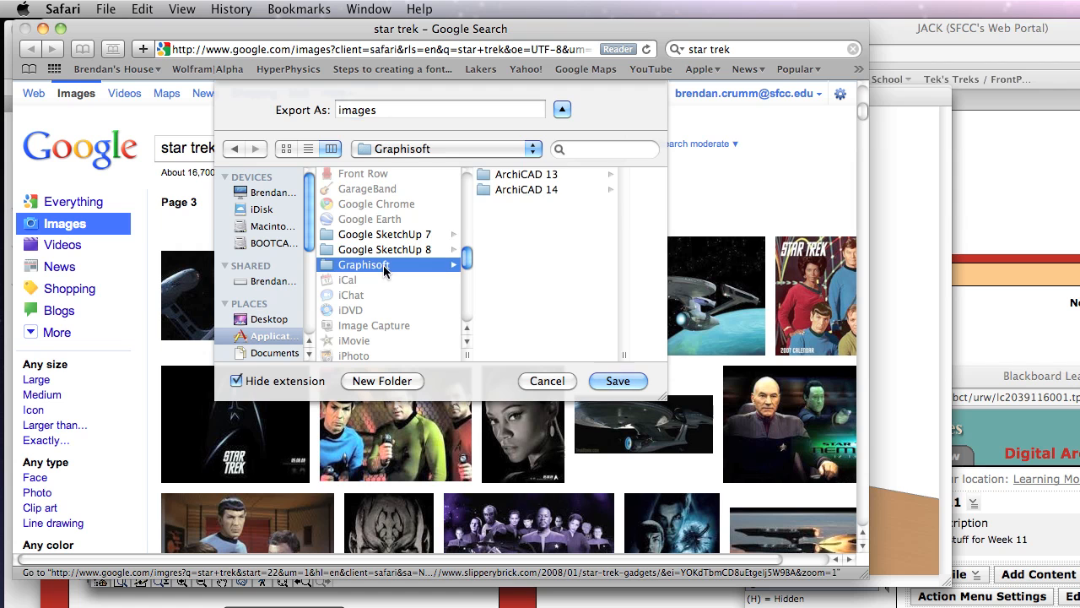
click(535, 189)
click(592, 253)
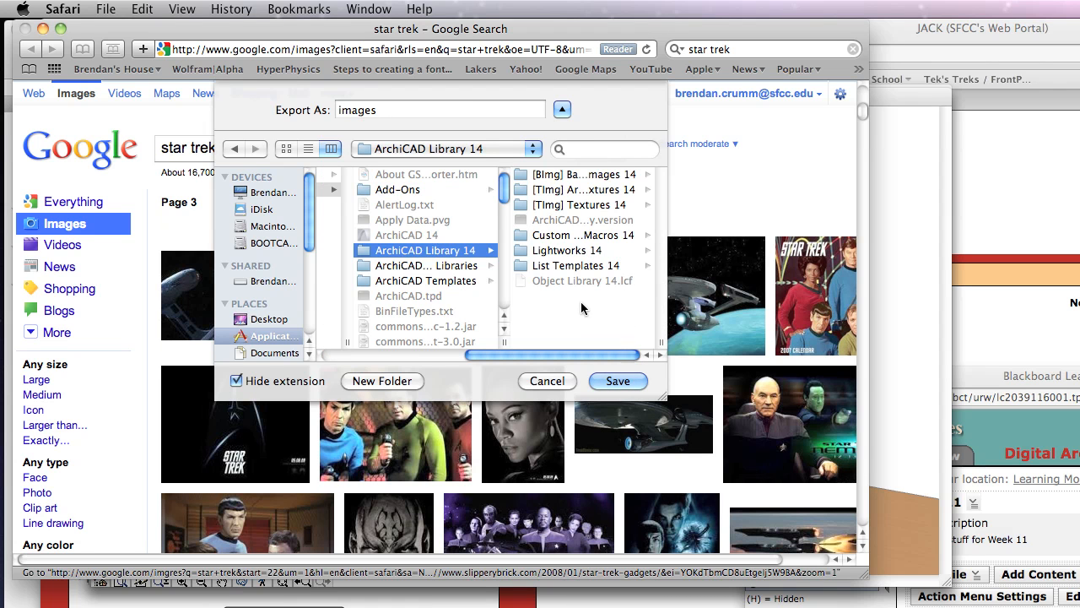
Create a pictures folder named after its owner inside ArchiCAD Library 14 and save the image there as Star Trek.
click(405, 381)
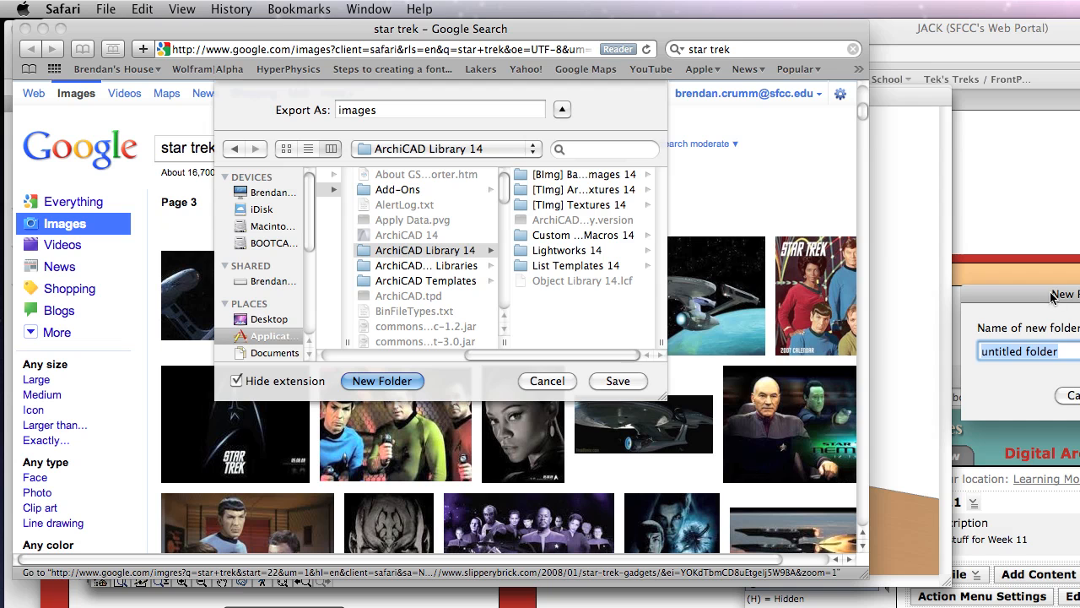
text(Brendan's Pics)
click(667, 406)
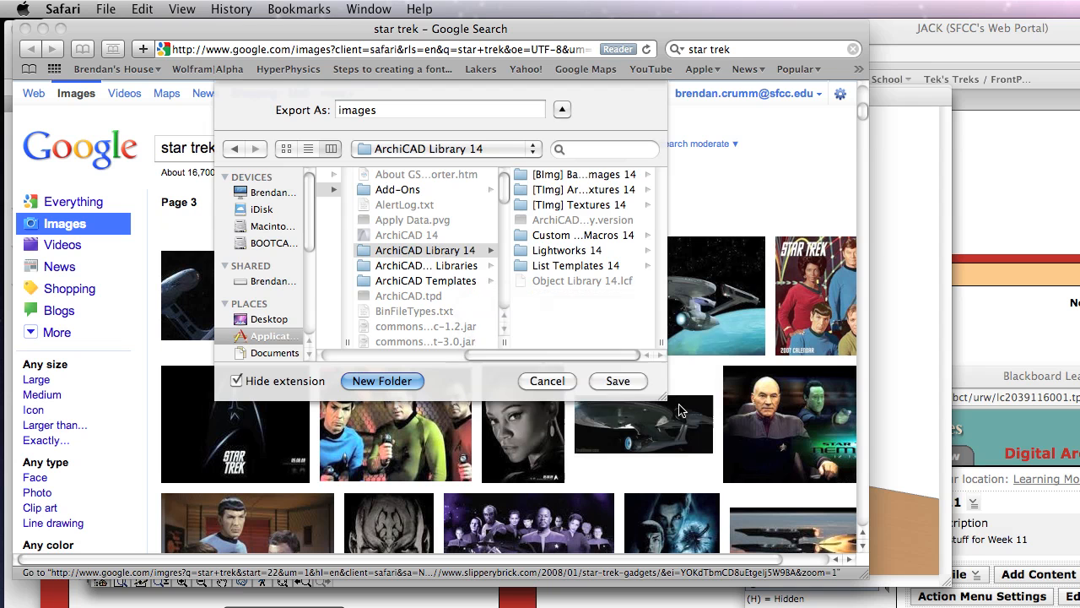
double_click(401, 109)
text(Star Trek)
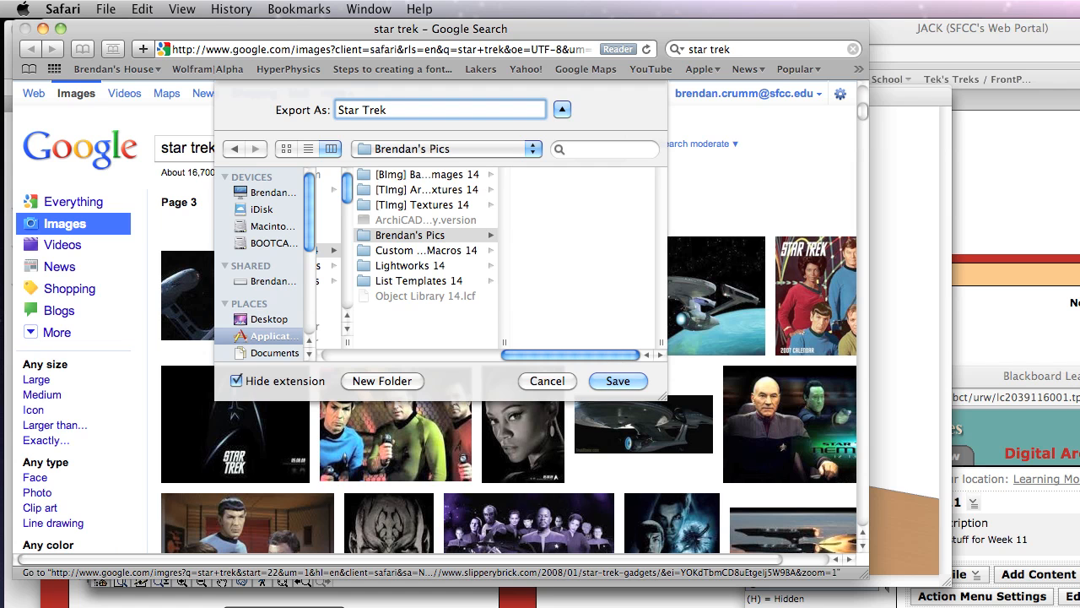
click(618, 381)
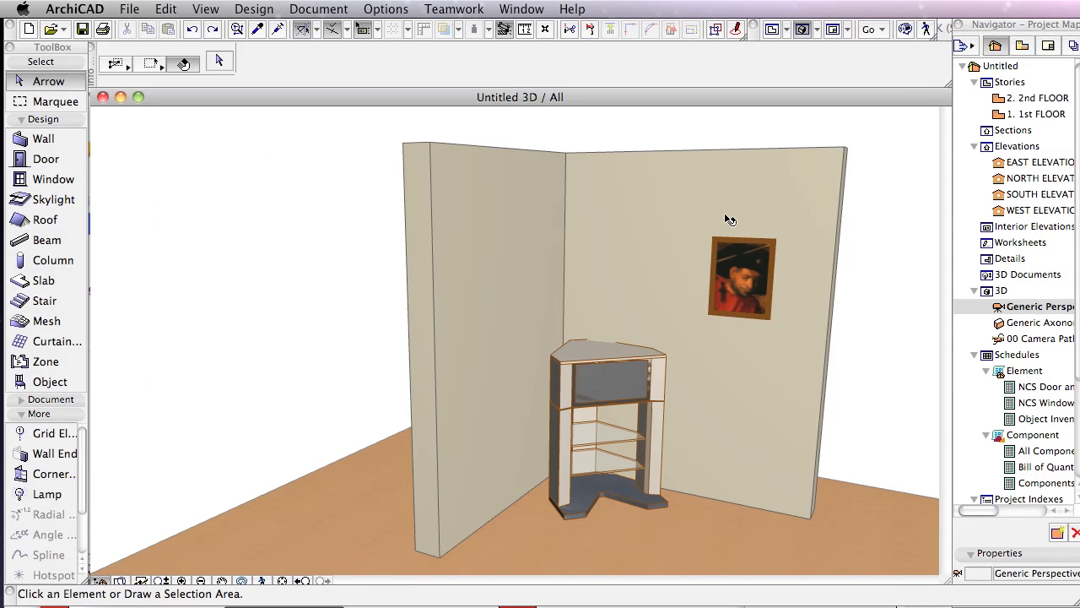
In ArchiCAD, reload the libraries and apply all the changes through the Library Manager.
click(124, 8)
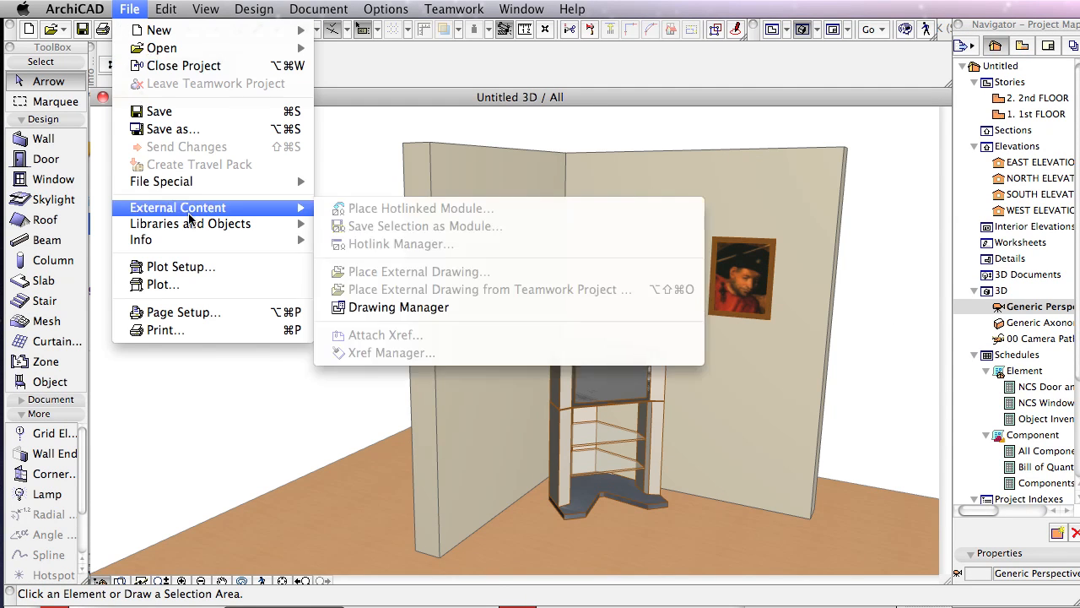
mouse_move(191, 226)
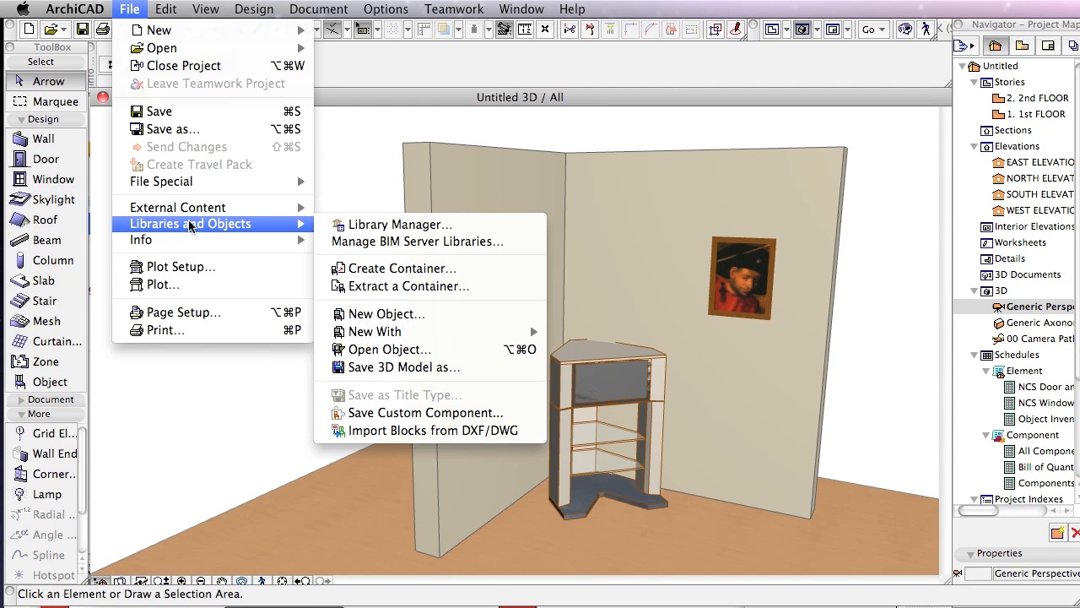
click(372, 226)
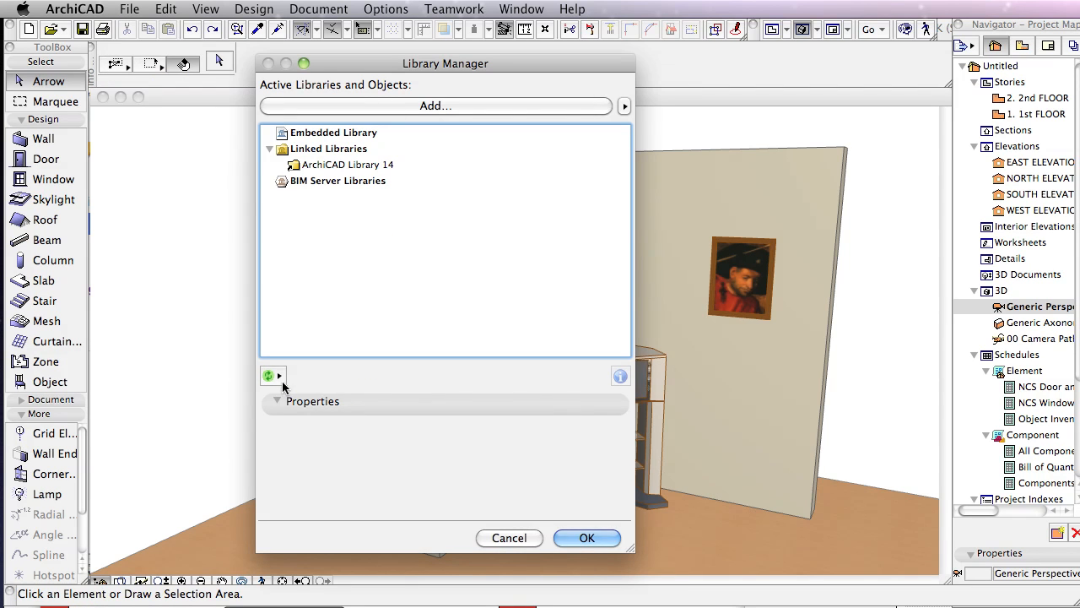
click(272, 376)
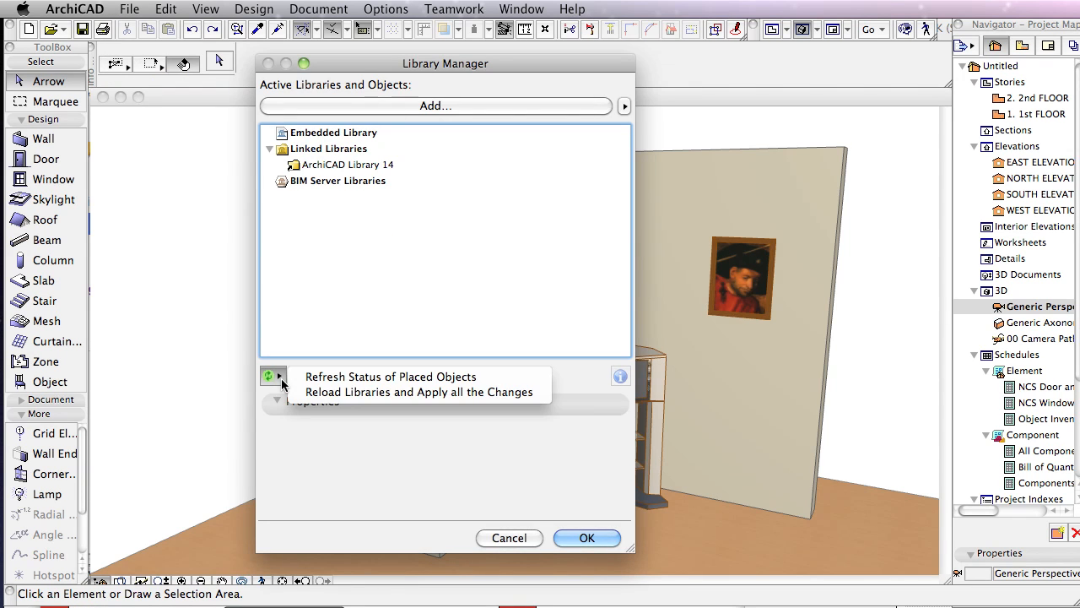
click(428, 392)
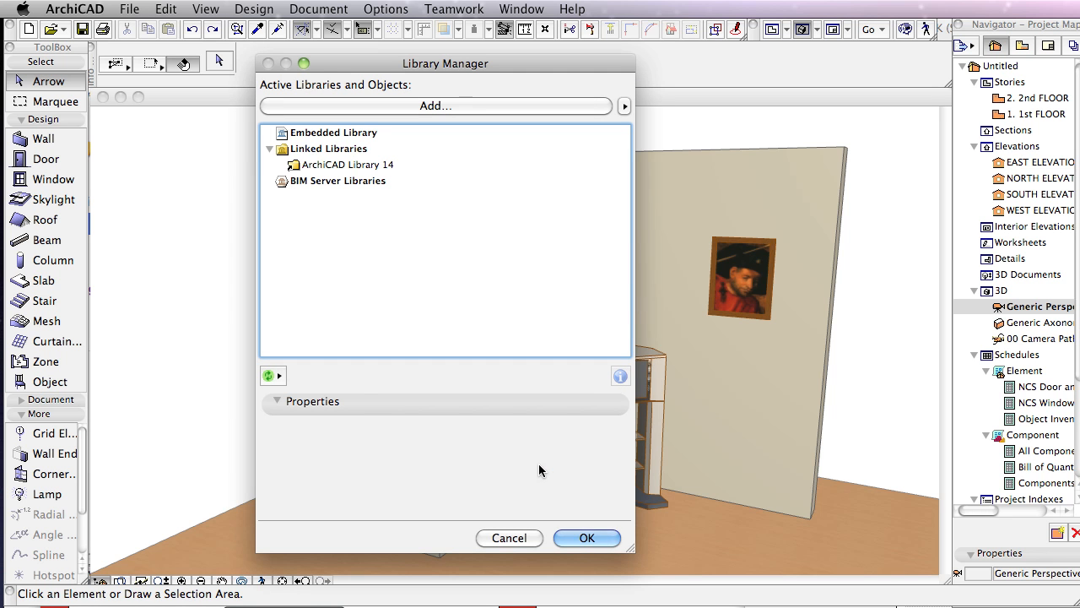
click(586, 537)
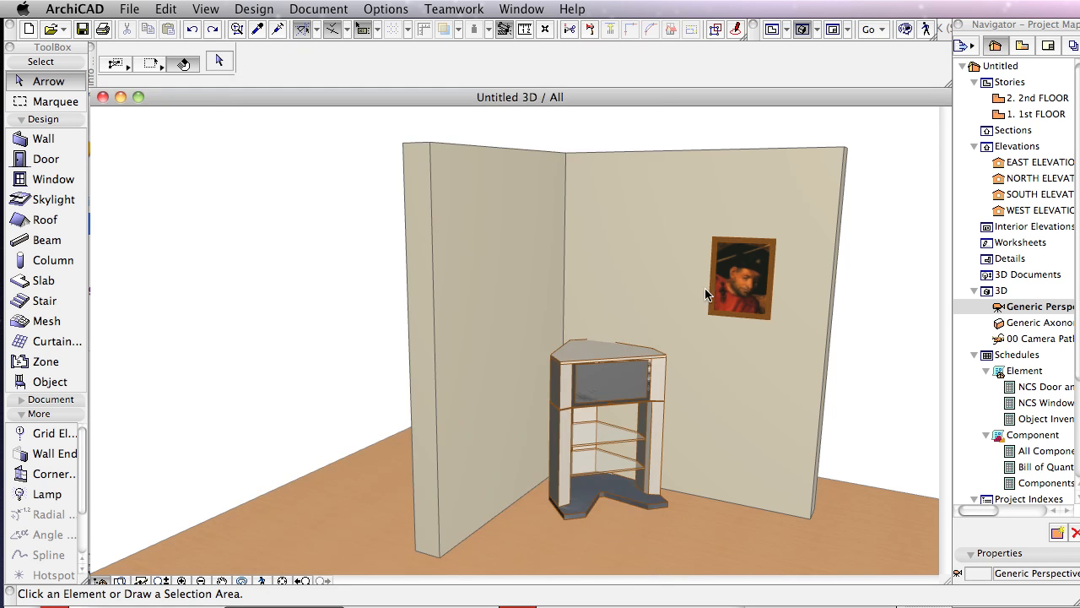
Turn on Use Custom Picture for the framed picture on the wall and set its custom picture name to Star Trek.
click(751, 265)
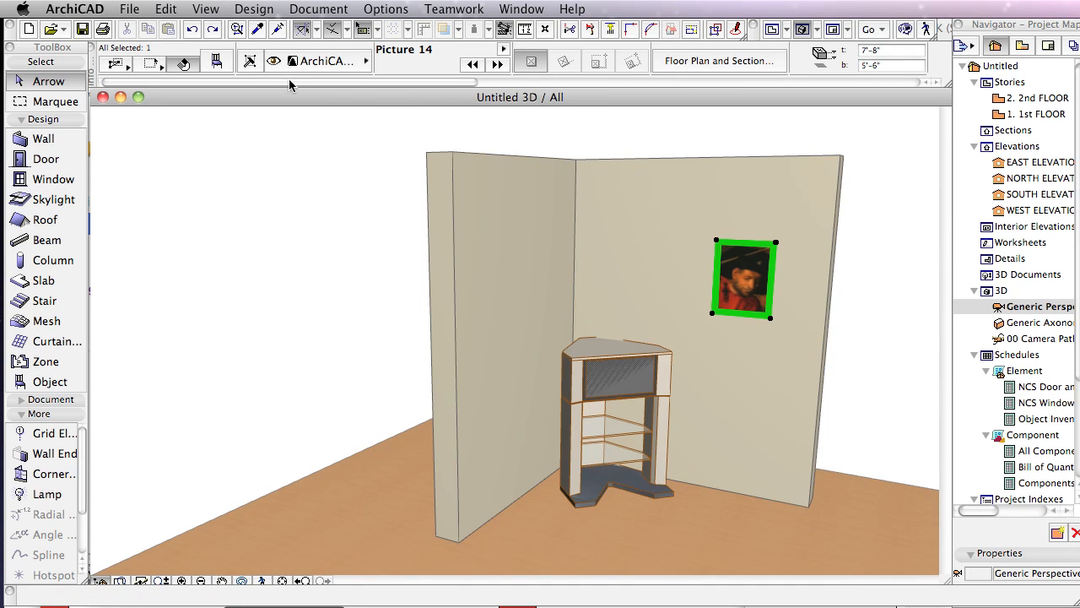
click(220, 66)
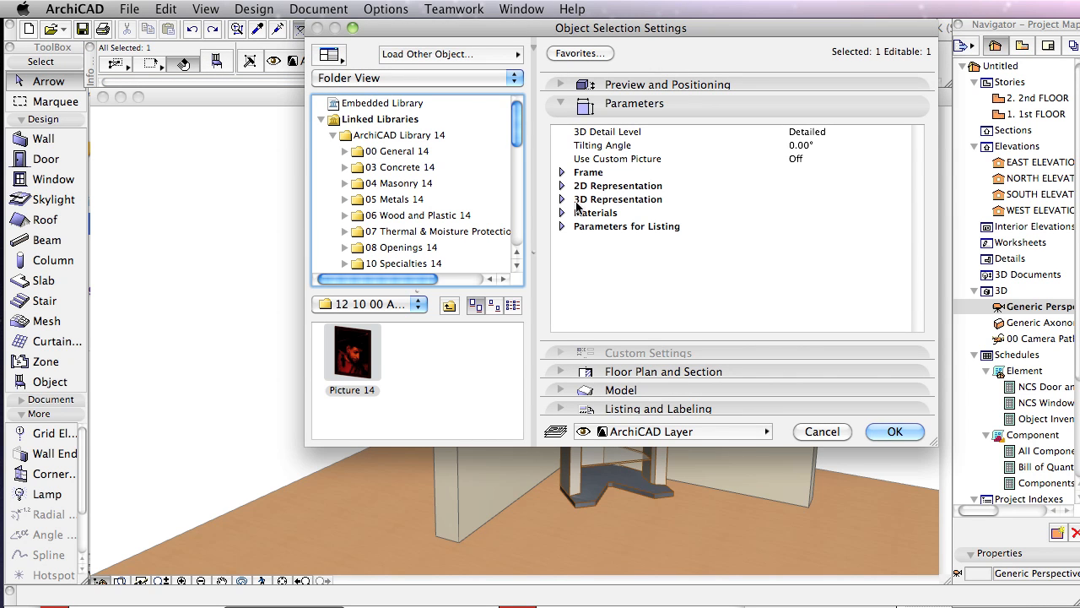
click(644, 160)
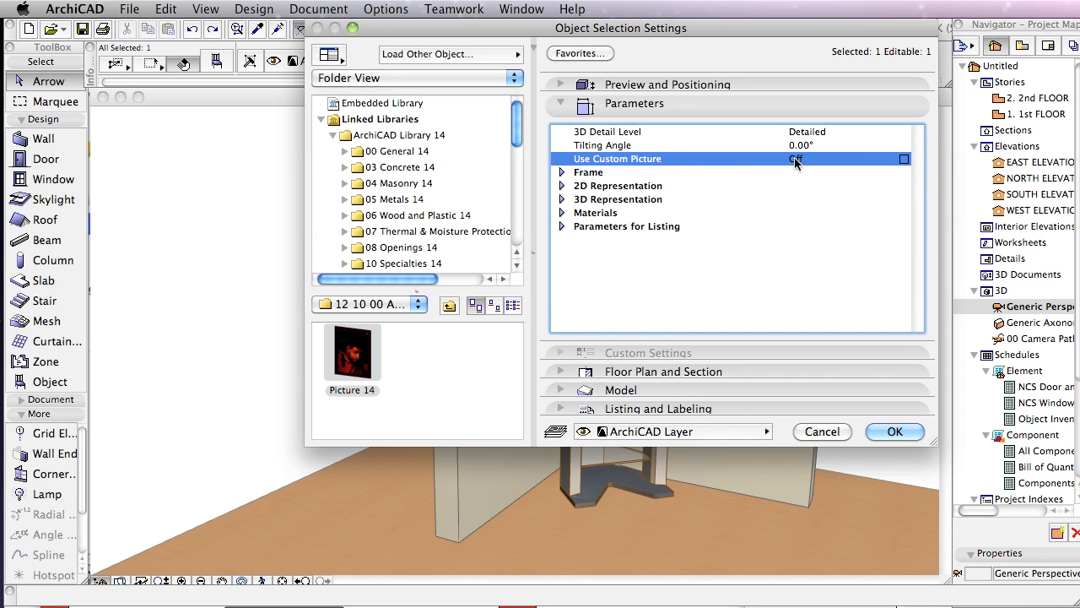
click(904, 160)
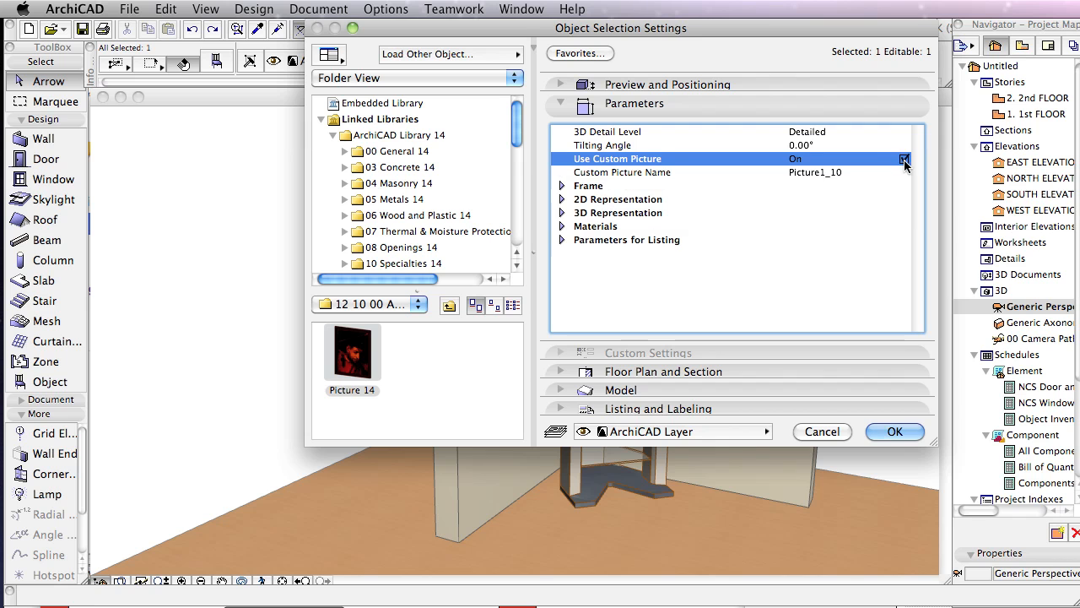
click(860, 173)
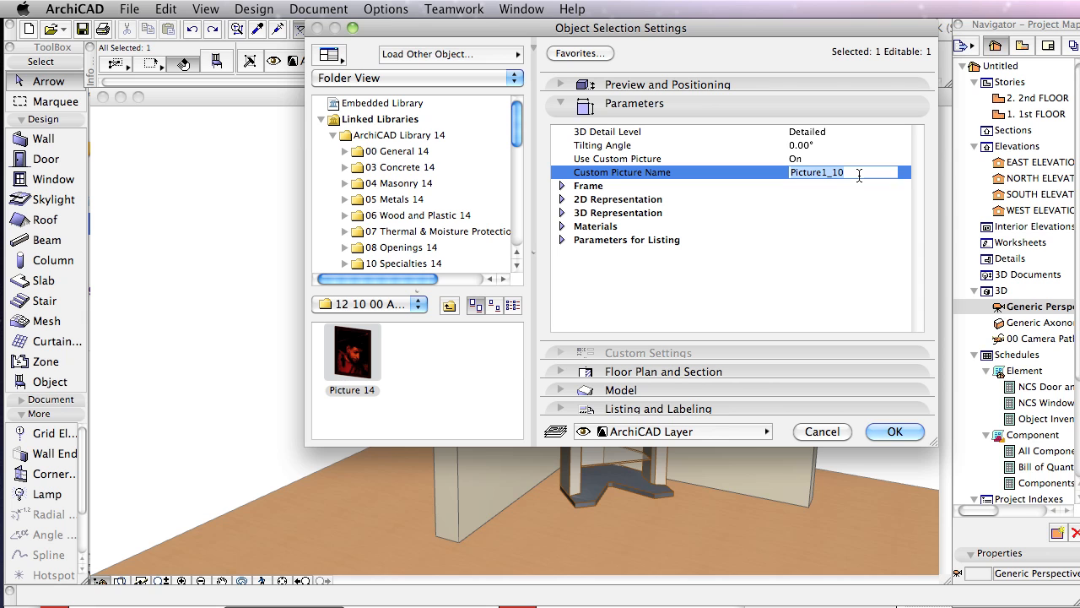
text(Ste)
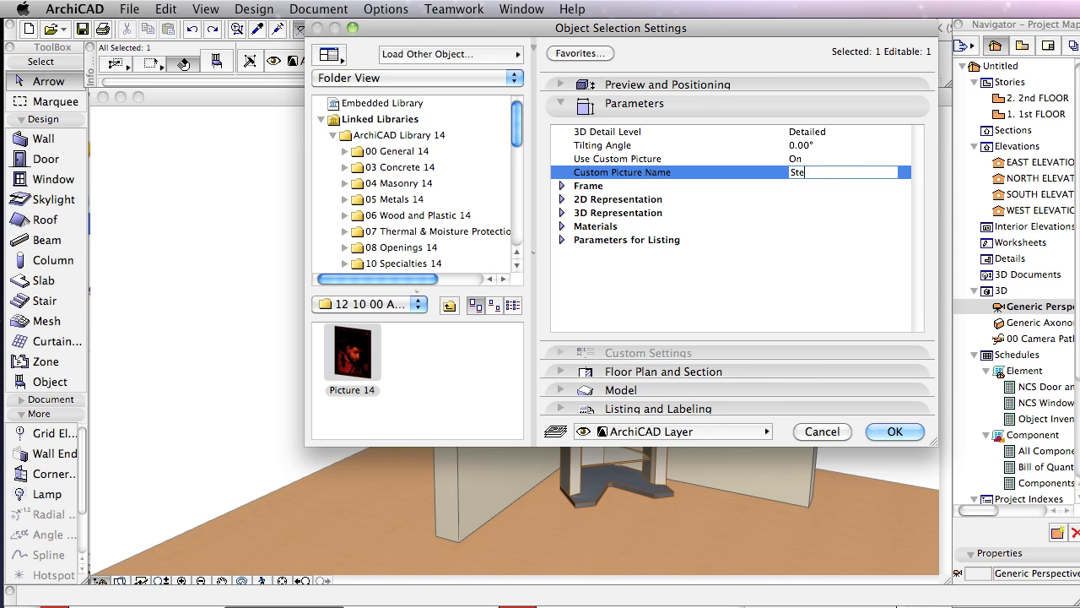
key(BackSpace)
text(ar Trek)
click(909, 431)
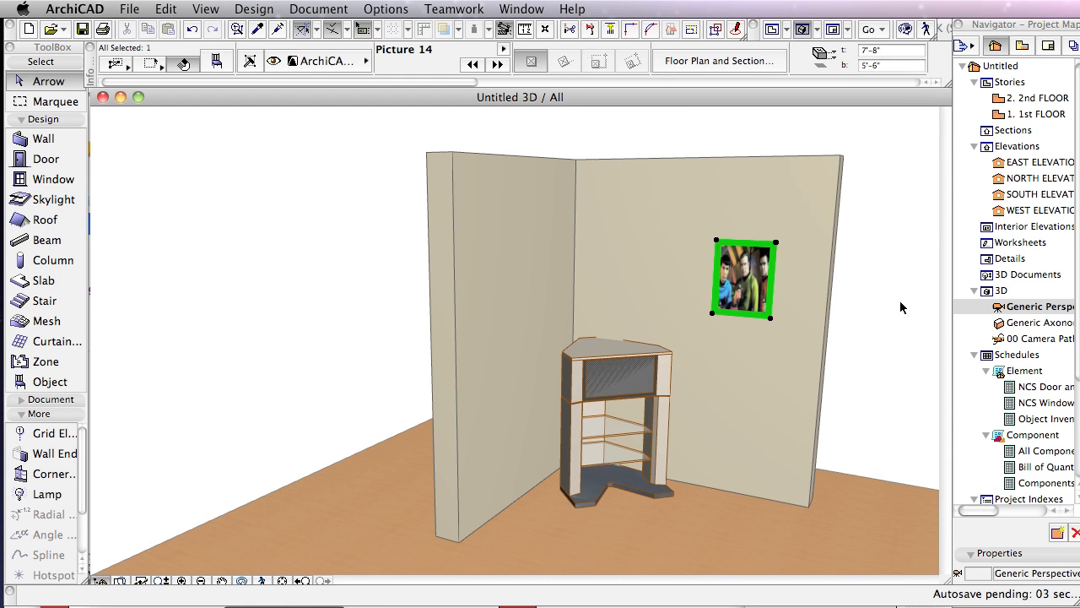
drag(461, 82, 507, 88)
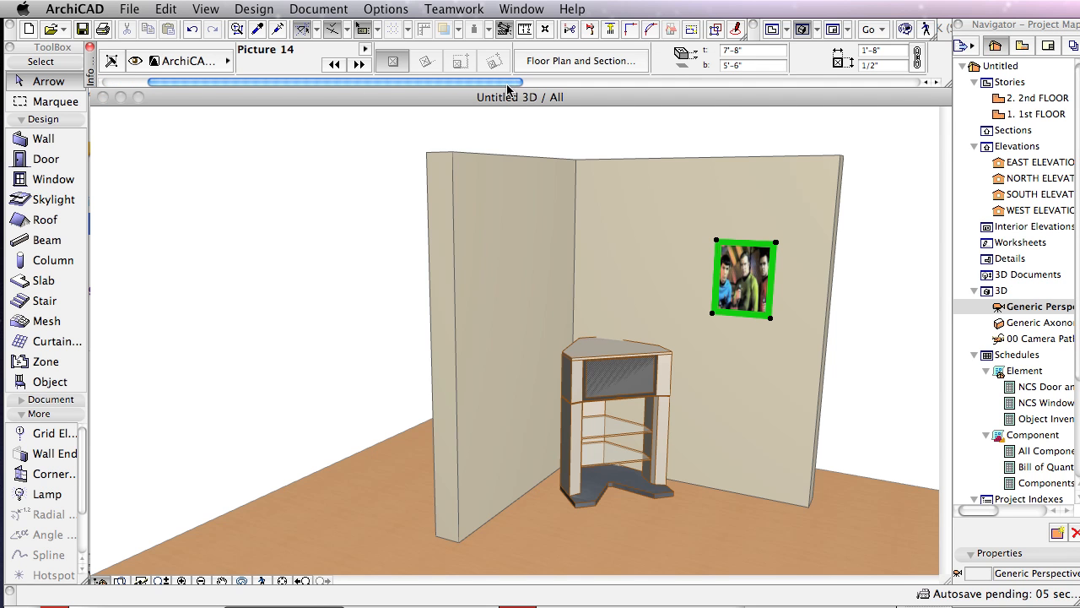
click(754, 287)
key(Escape)
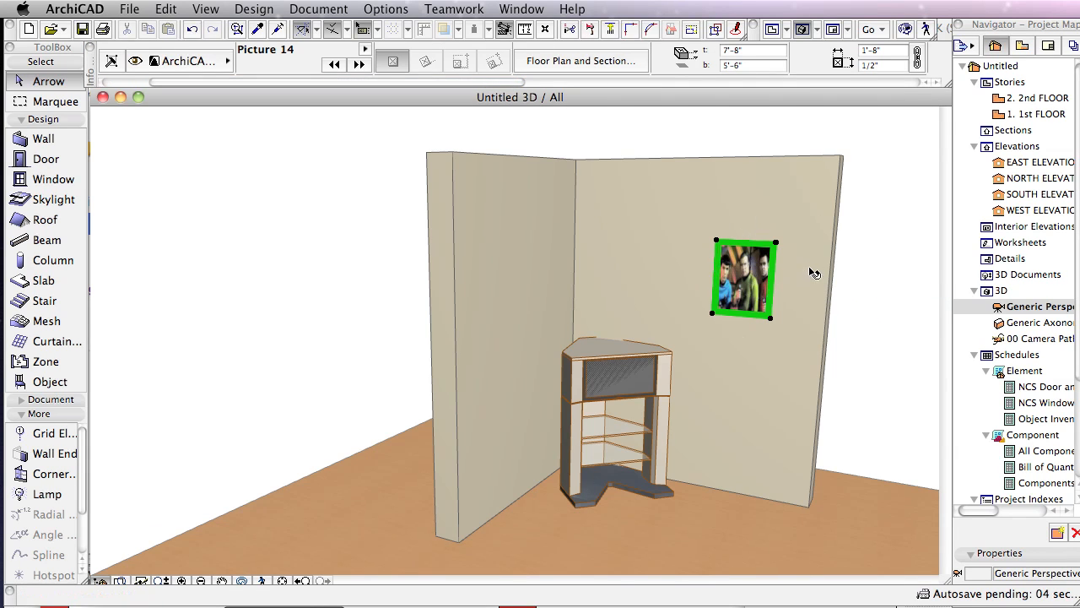
scroll(760, 282, up, 3)
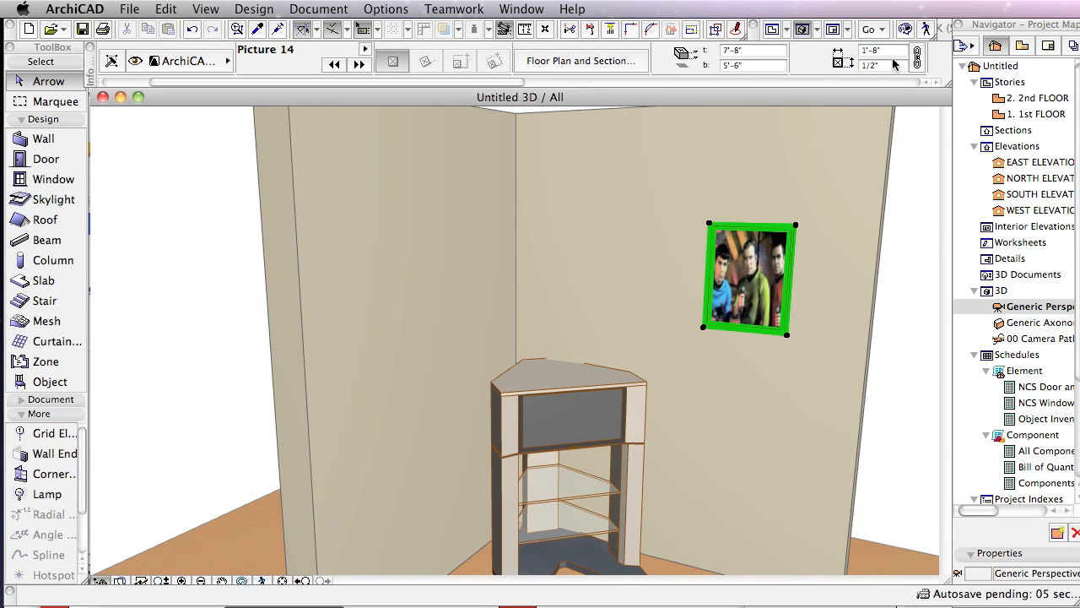
scroll(844, 74, right, 5)
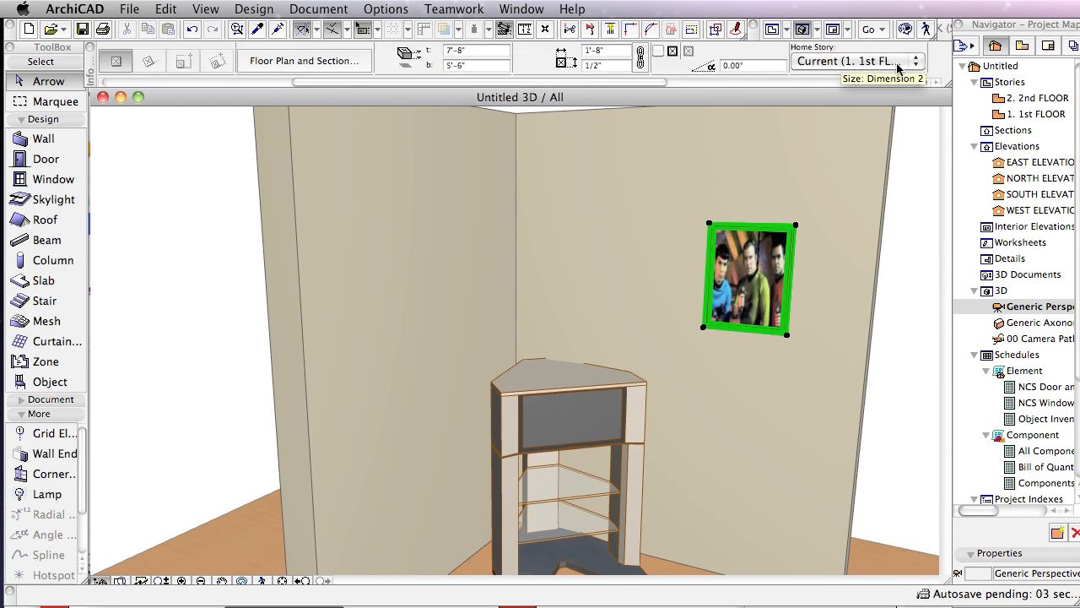
scroll(777, 189, down, 3)
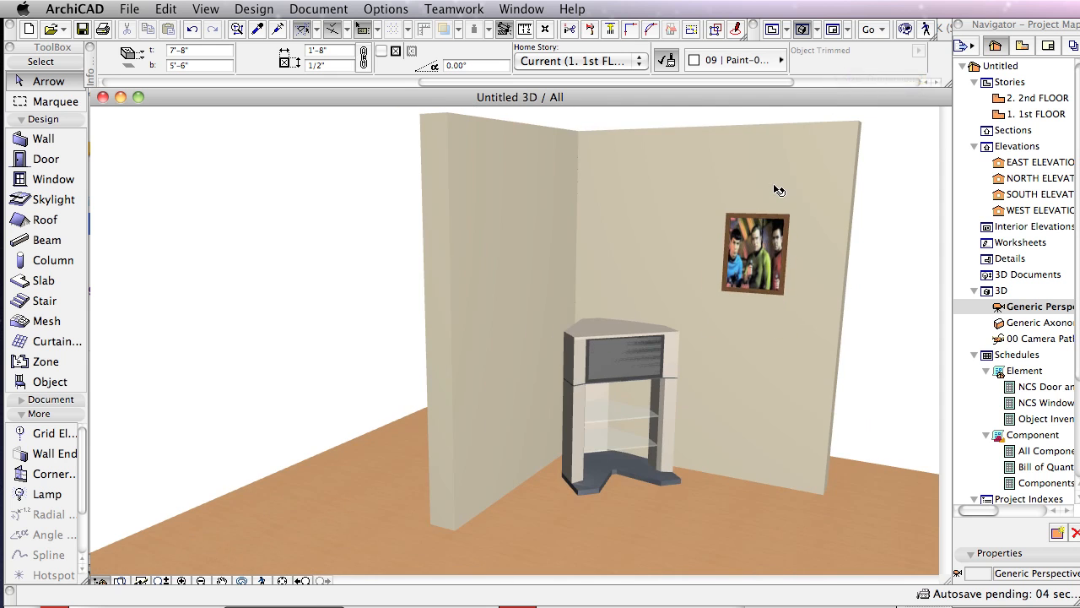
scroll(648, 380, up, 4)
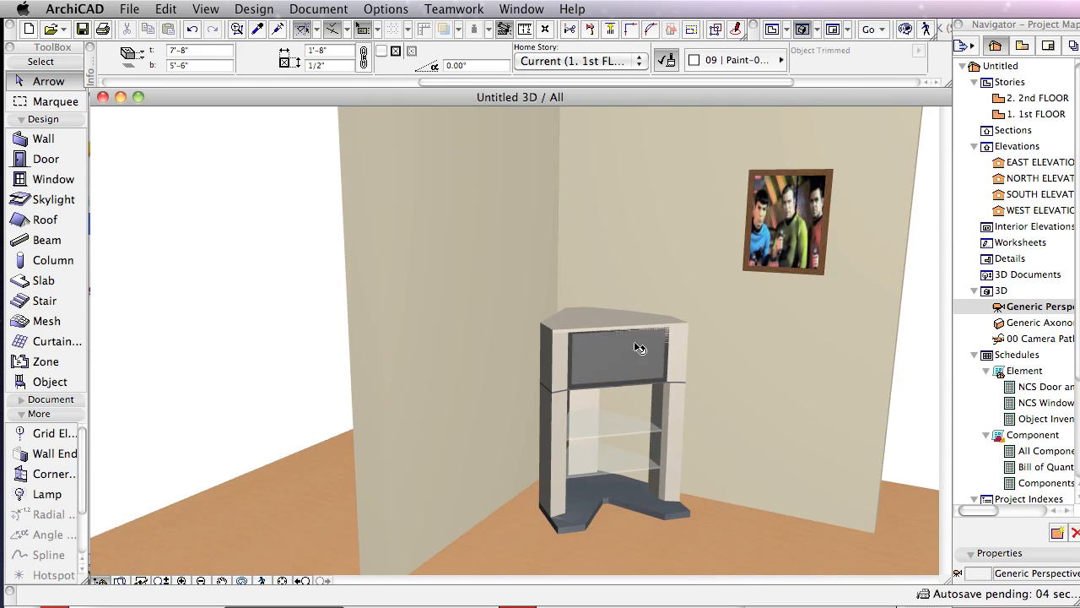
Turn on Picture on Screen in the object settings of the widescreen TV in the corner.
click(647, 365)
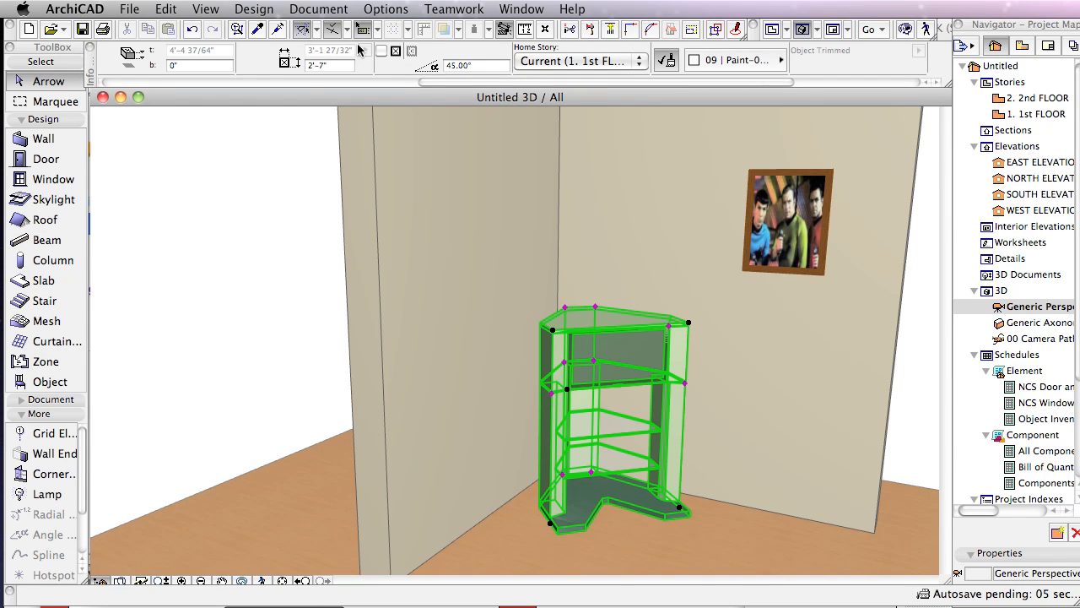
drag(483, 85, 160, 90)
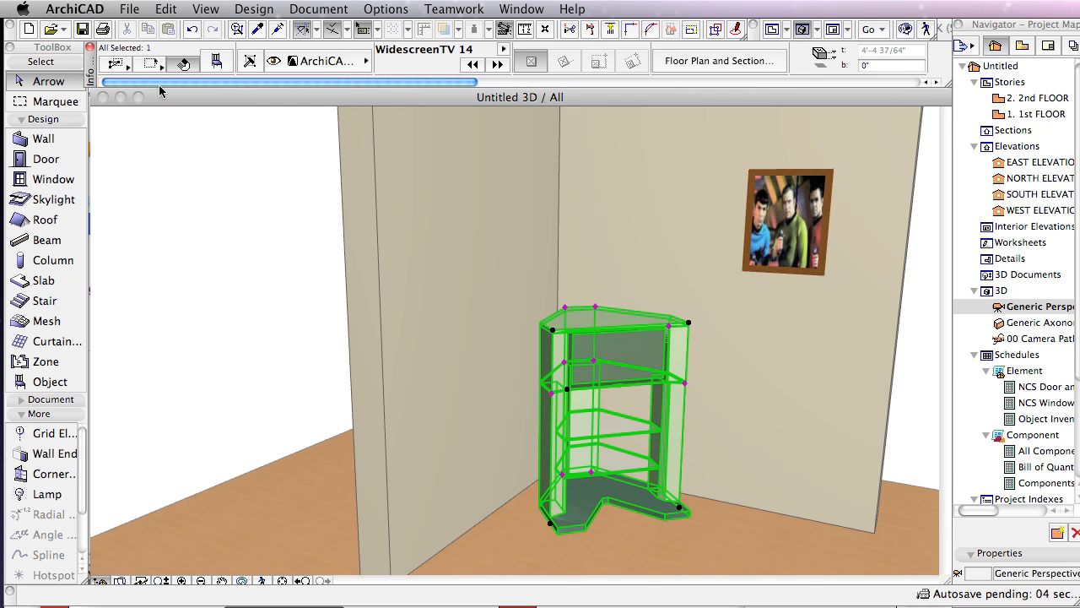
click(216, 63)
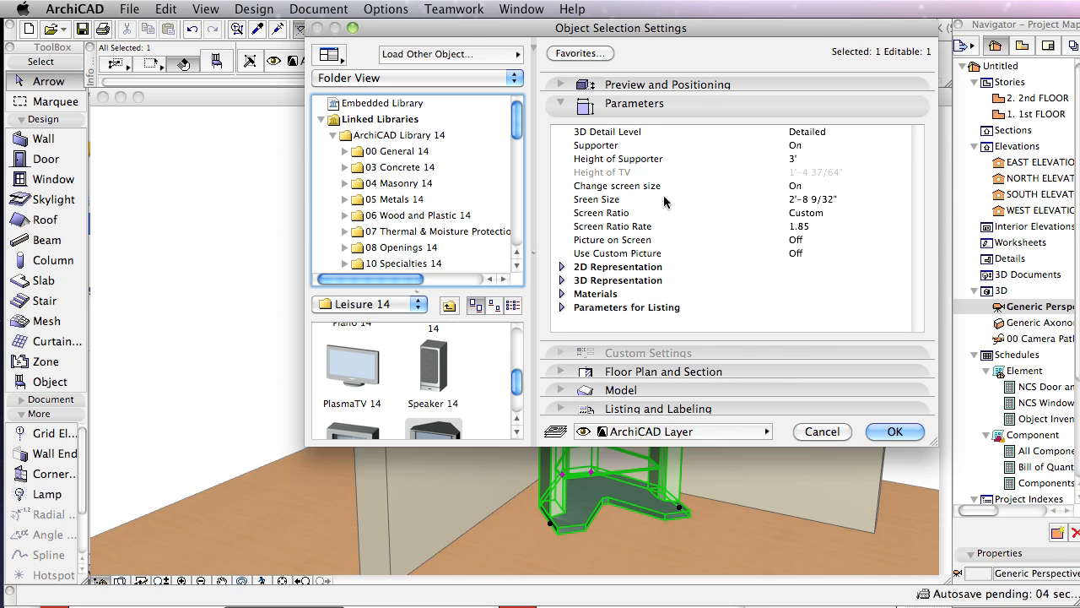
click(791, 243)
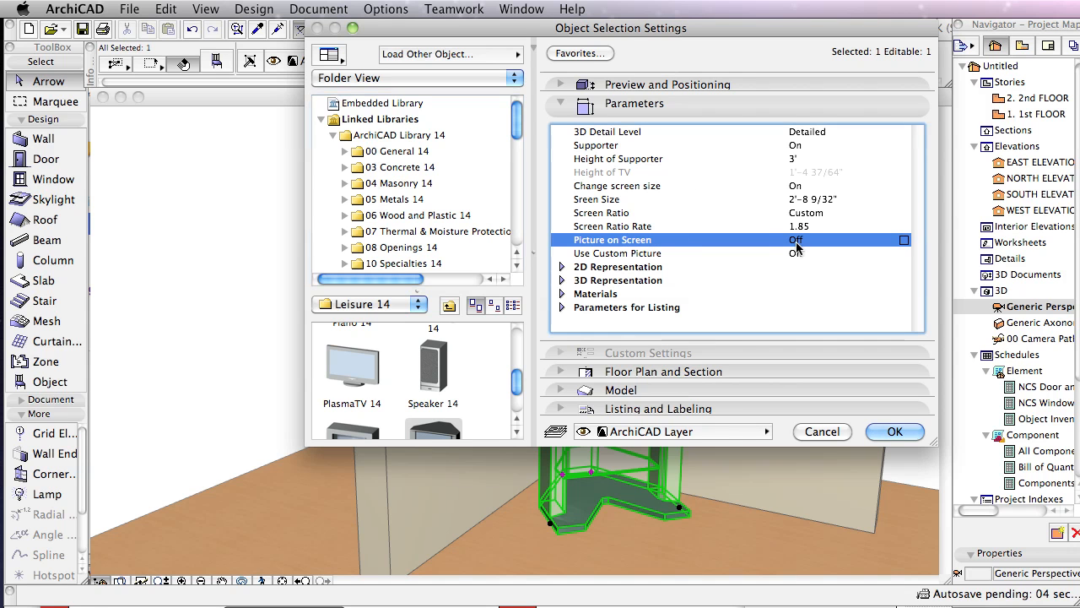
click(903, 241)
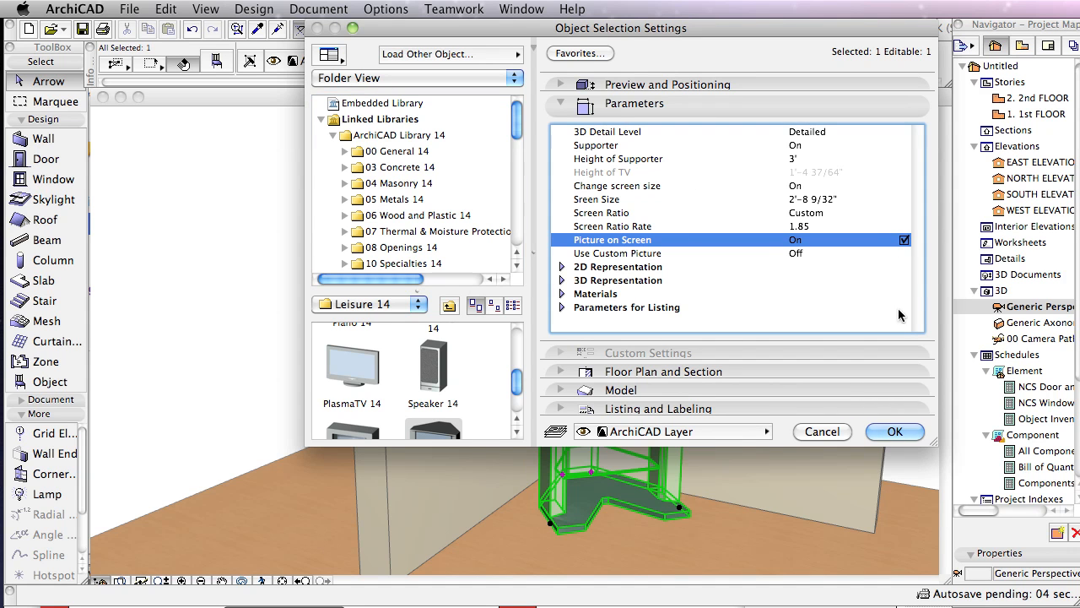
click(894, 431)
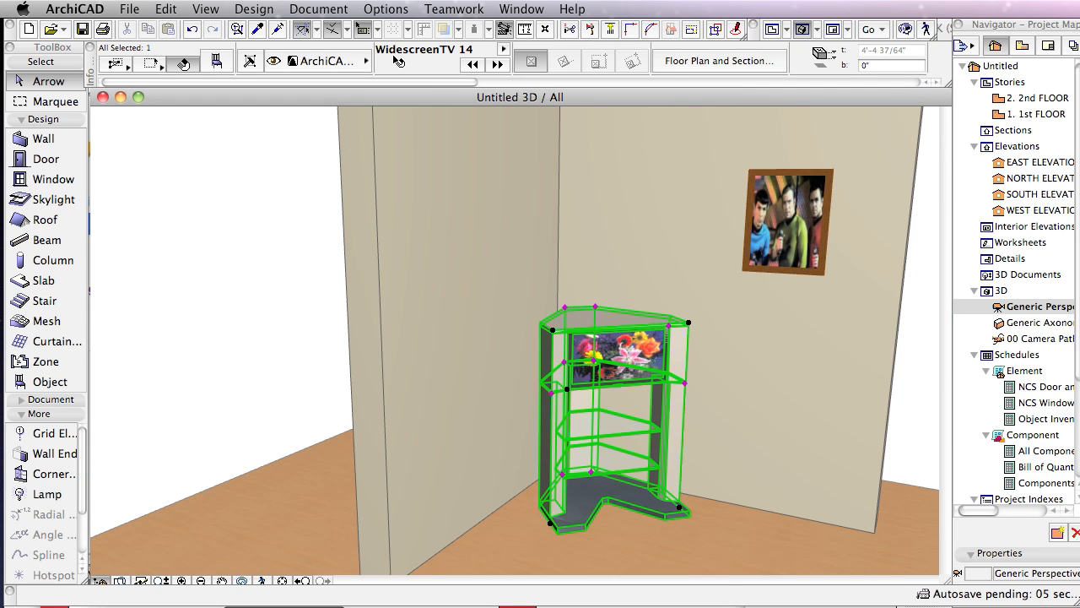
Turn on Use Custom Picture for the selected widescreen TV and set its custom picture name to Star Trek.
click(217, 62)
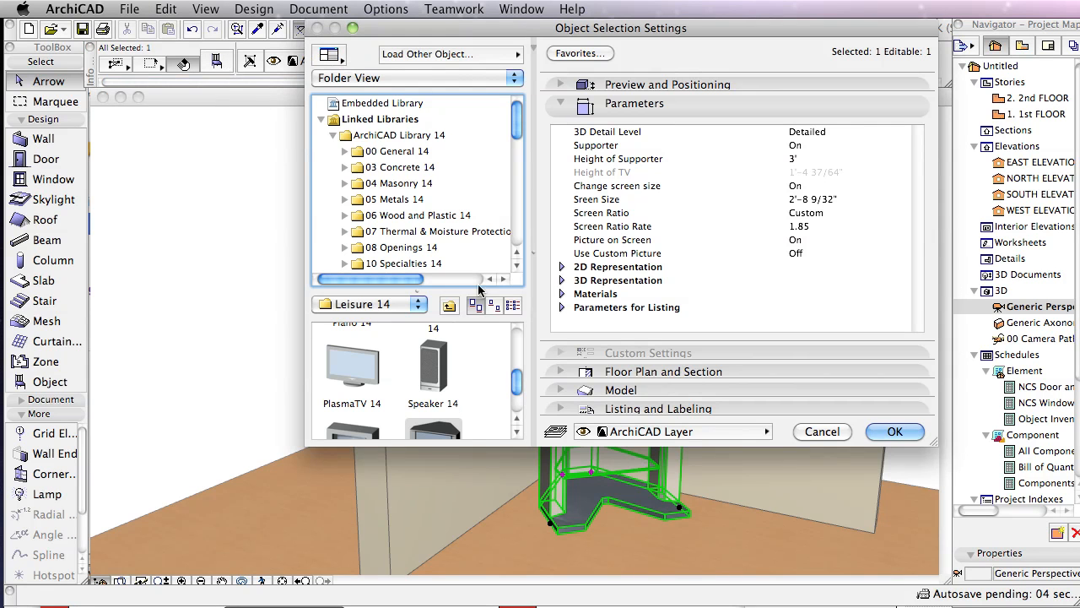
click(804, 255)
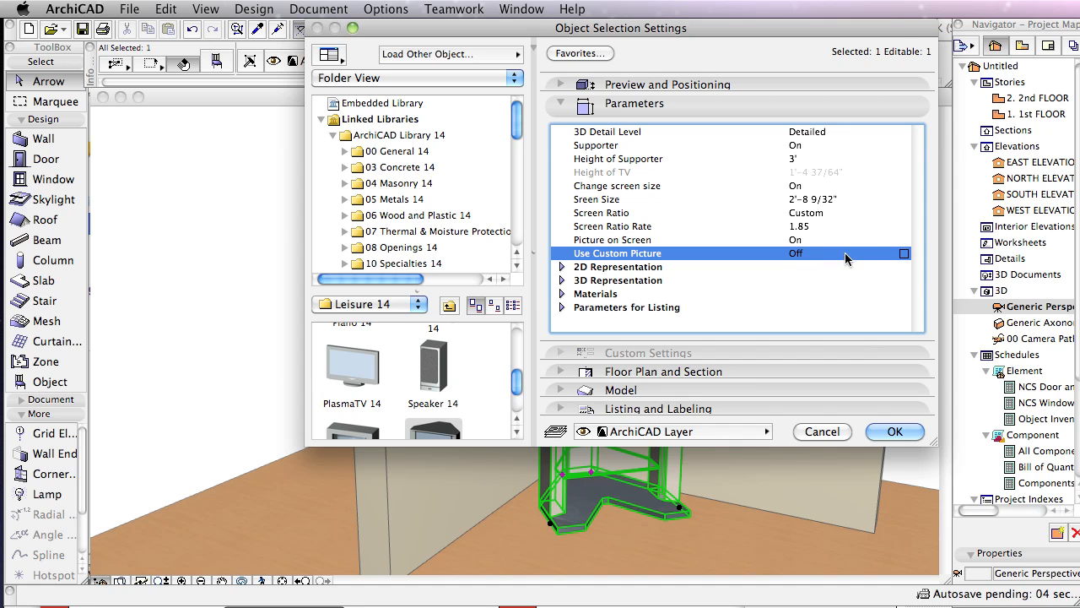
click(905, 254)
click(700, 267)
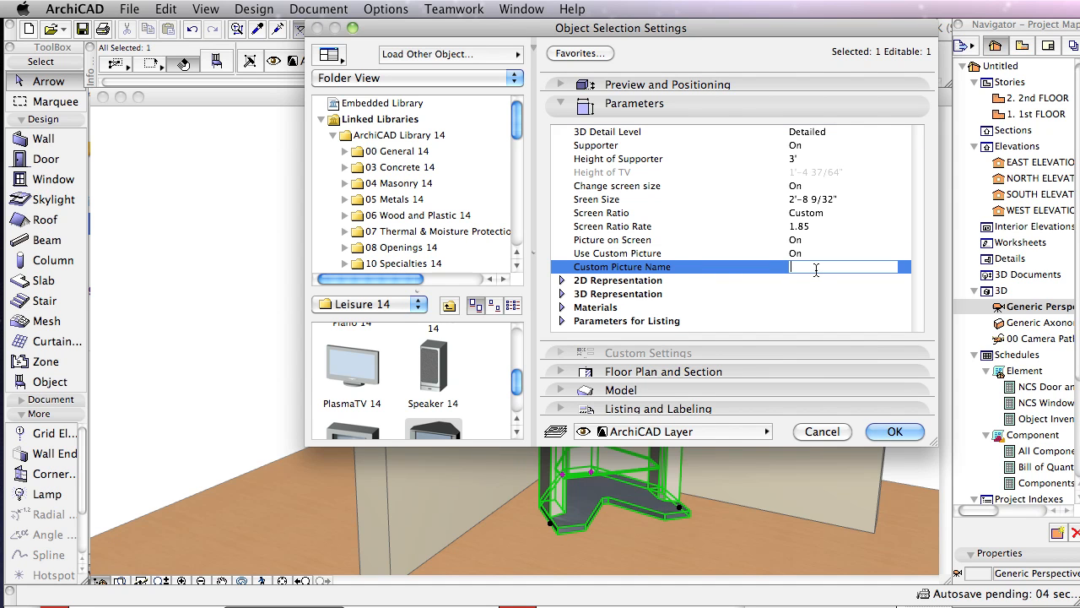
text(Star Terek)
click(894, 431)
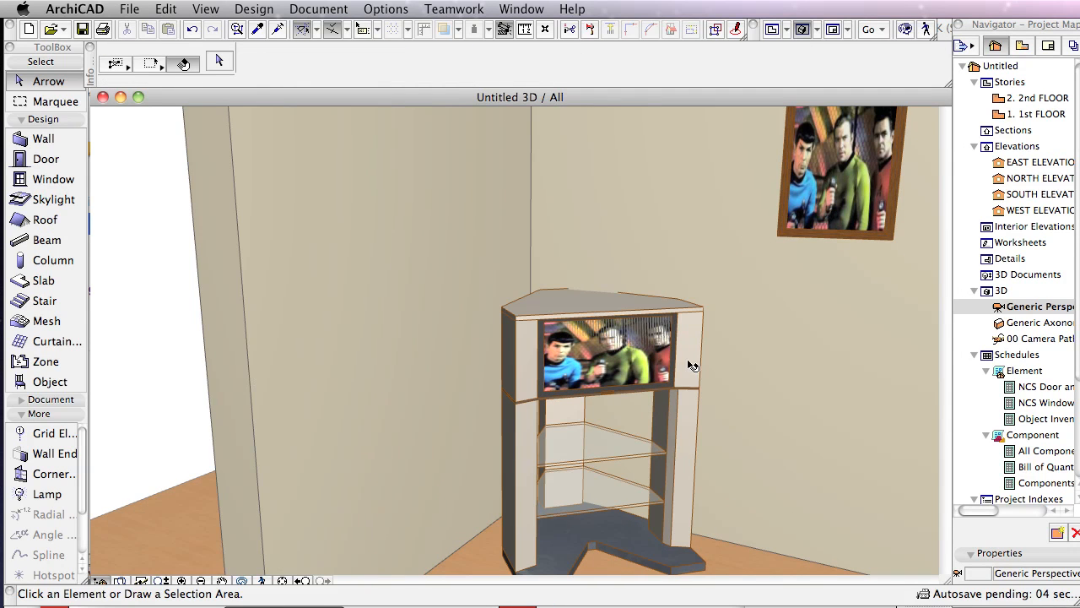
Set the screen ratio of the widescreen TV in the corner to 4:3, then clear the selection.
scroll(619, 340, up, 3)
scroll(621, 341, up, 1)
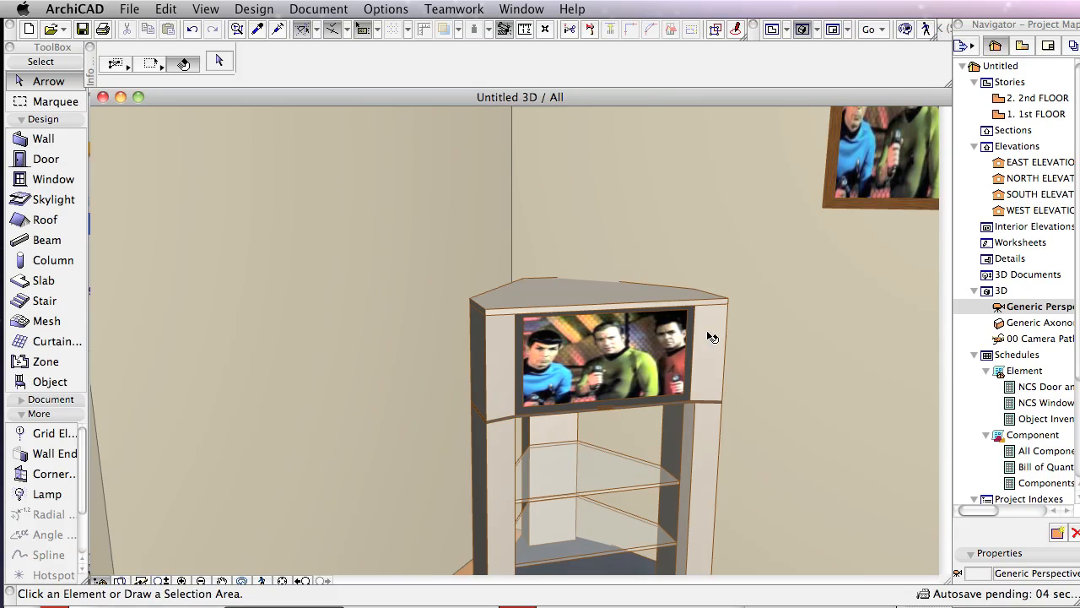
scroll(679, 338, down, 2)
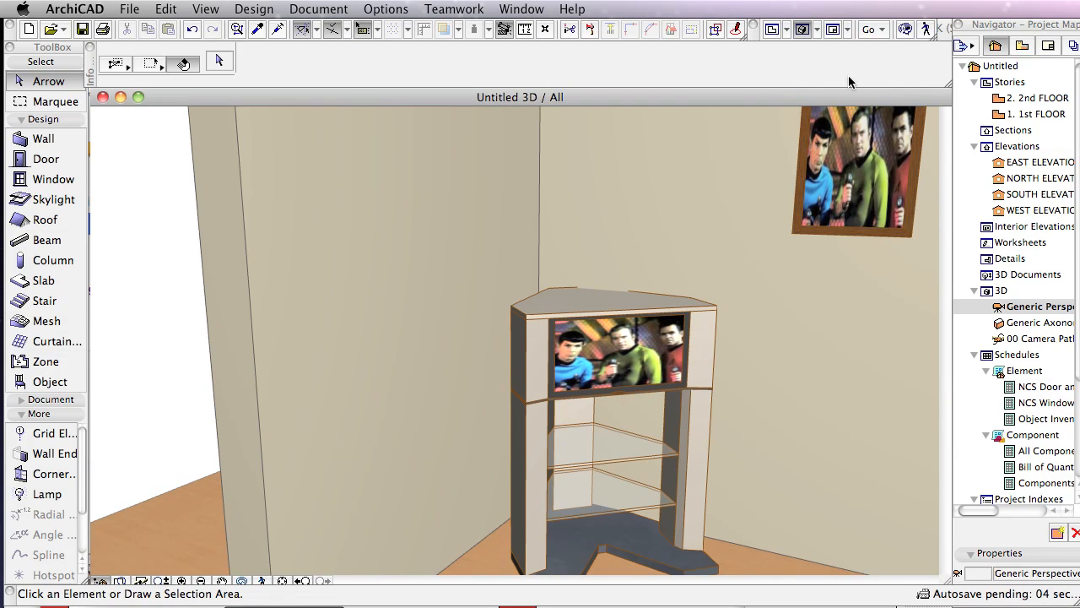
scroll(827, 175, down, 4)
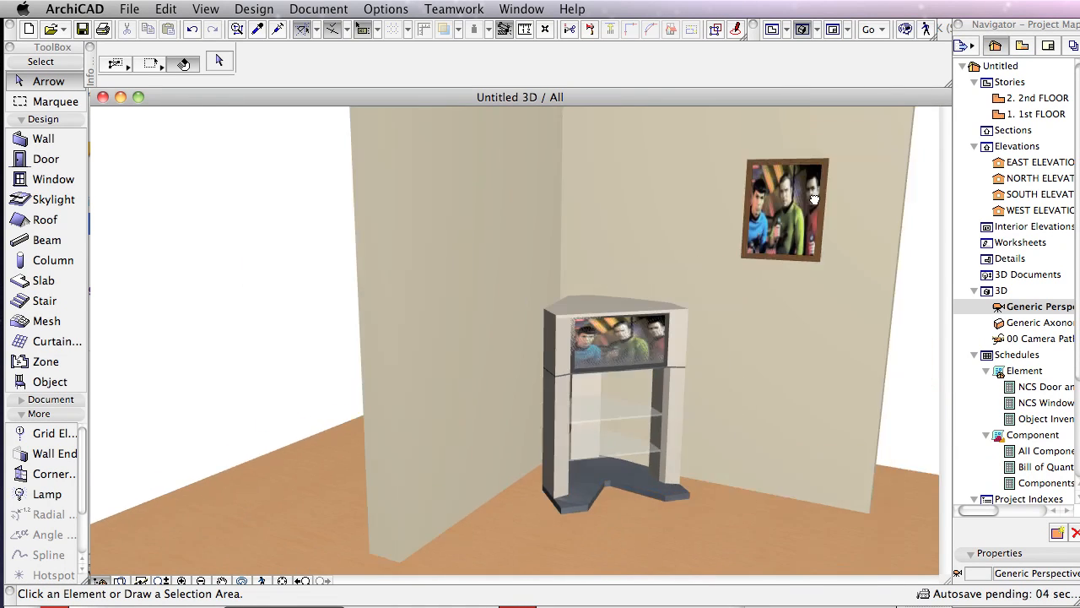
scroll(747, 268, up, 3)
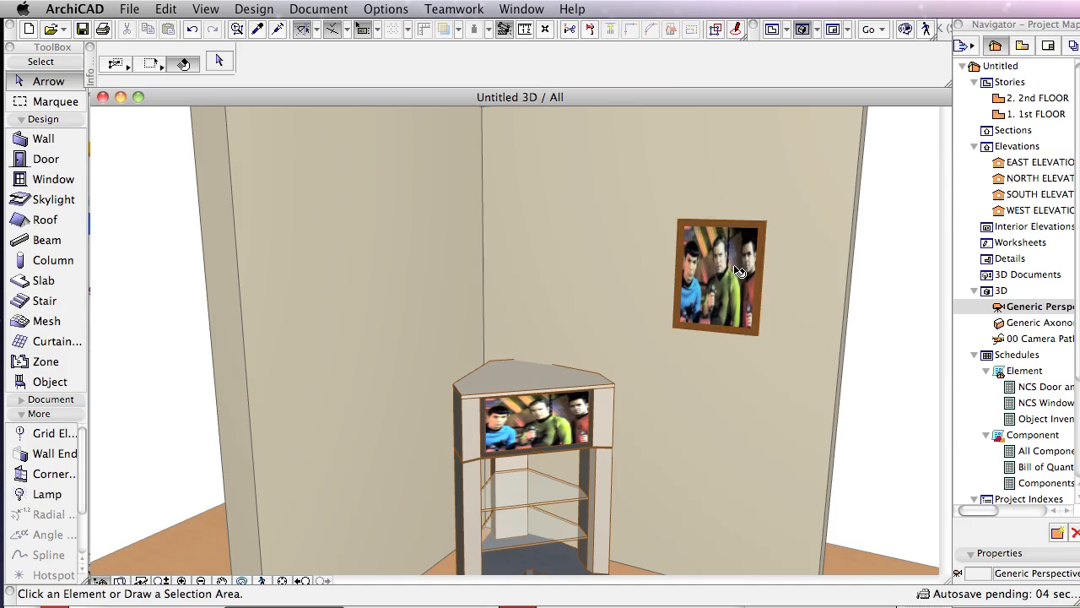
click(544, 402)
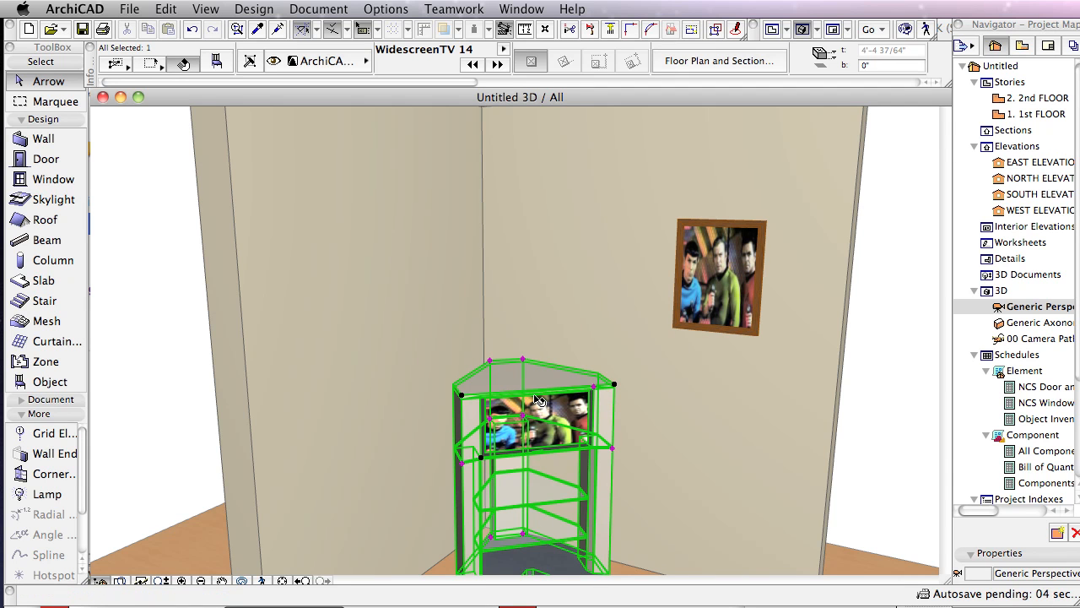
click(218, 61)
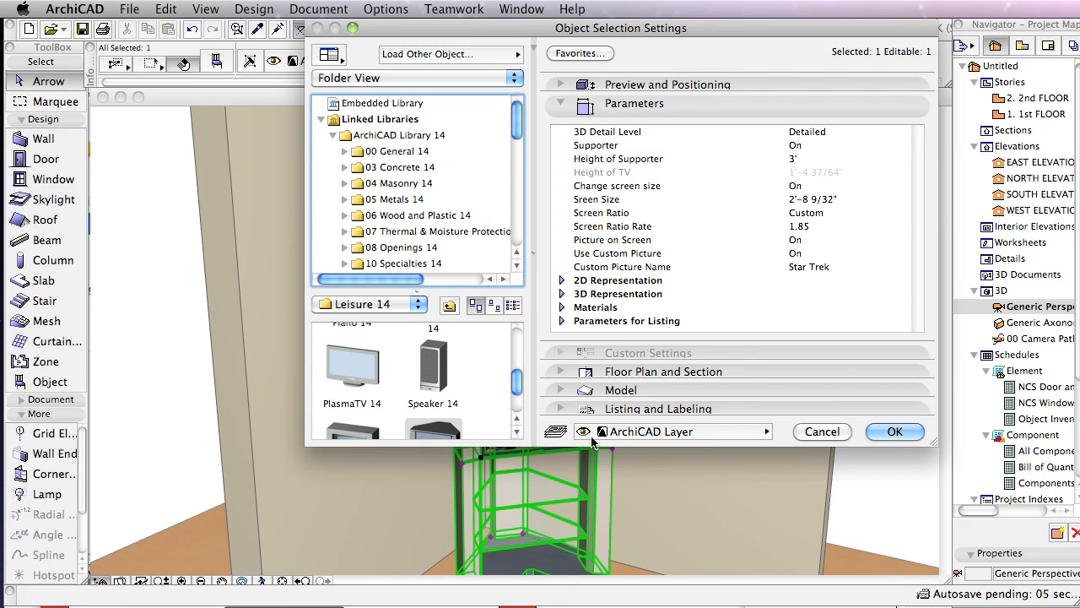
click(623, 212)
click(904, 213)
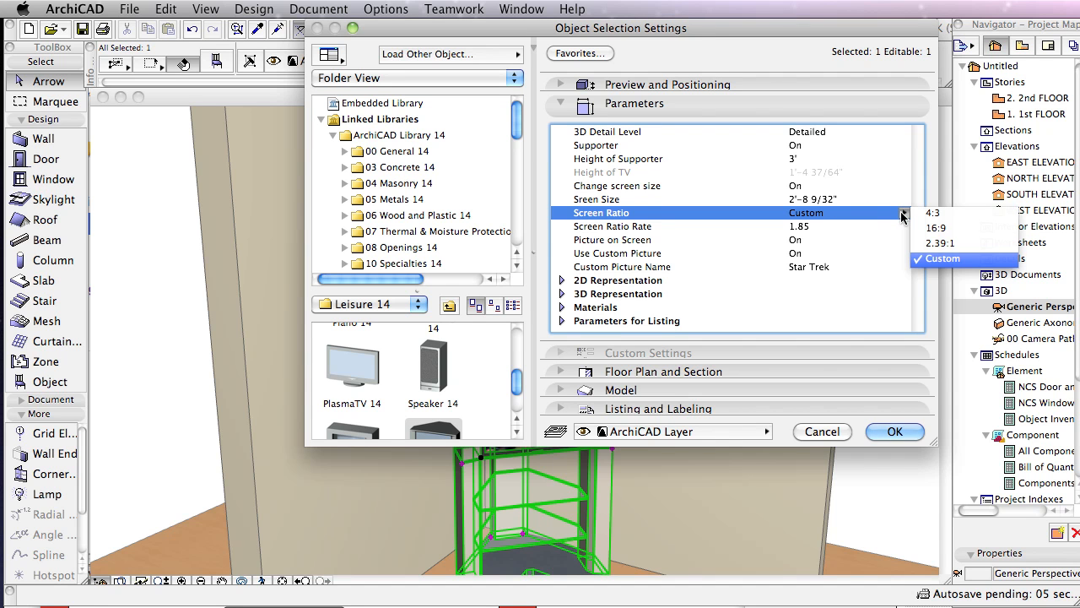
click(931, 214)
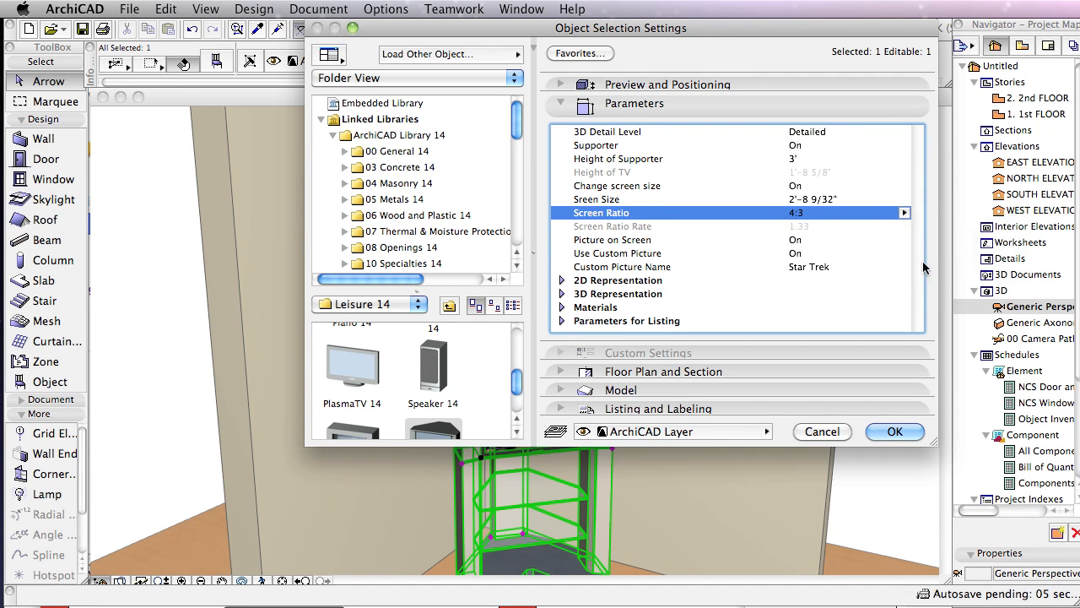
click(902, 432)
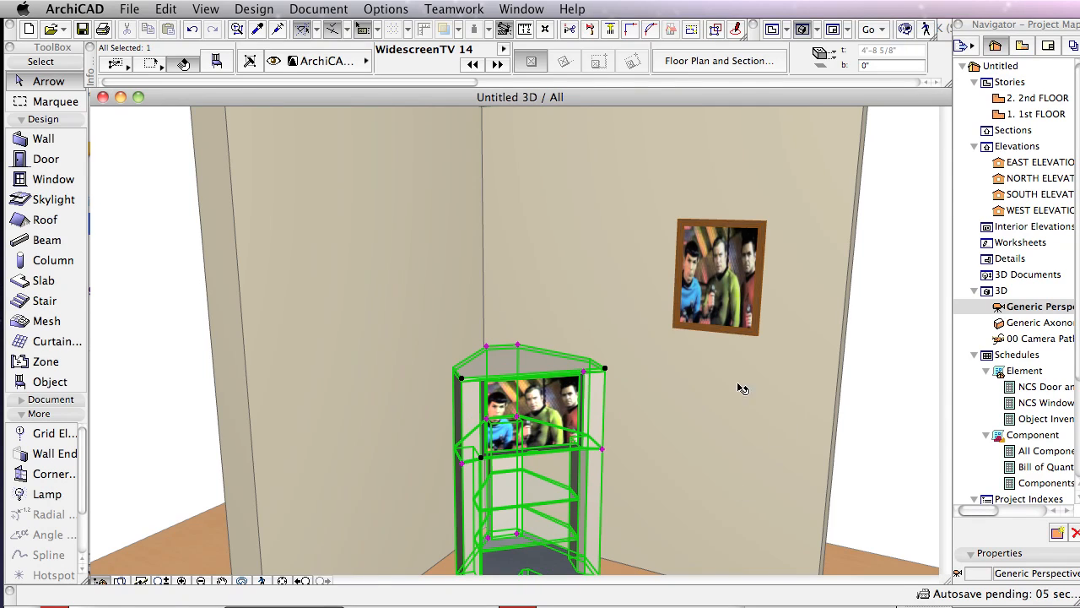
key(Escape)
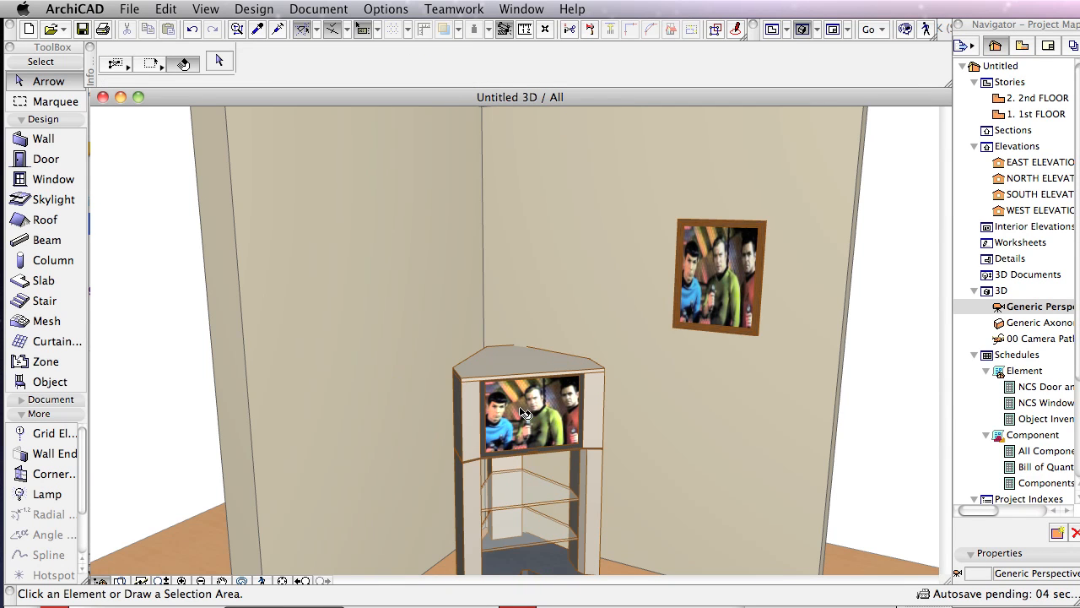
Set the width of the framed picture on the wall to 2'-2" in its object settings.
click(709, 276)
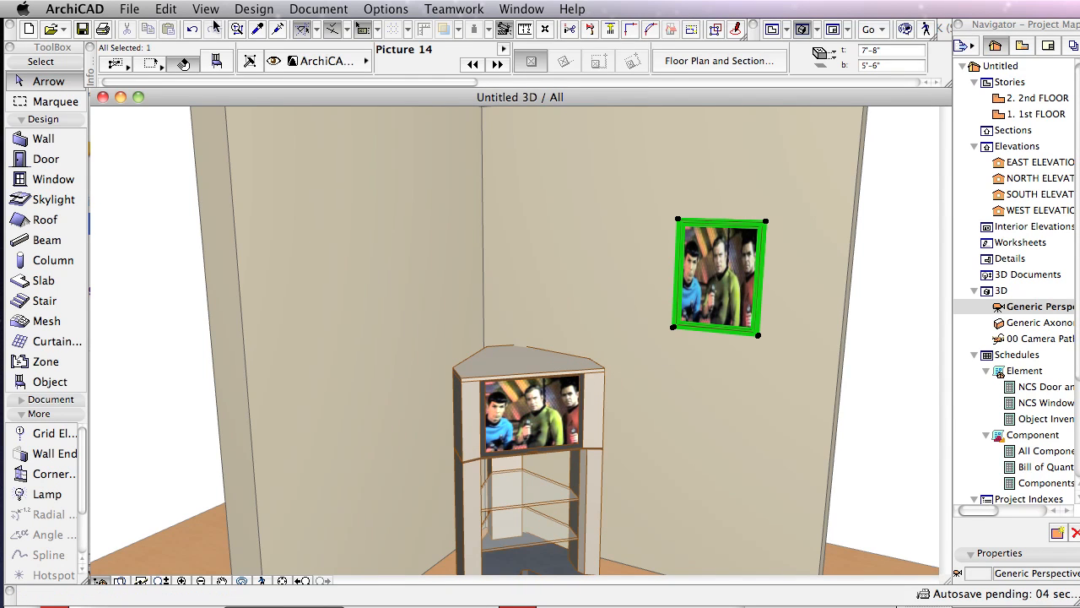
click(221, 64)
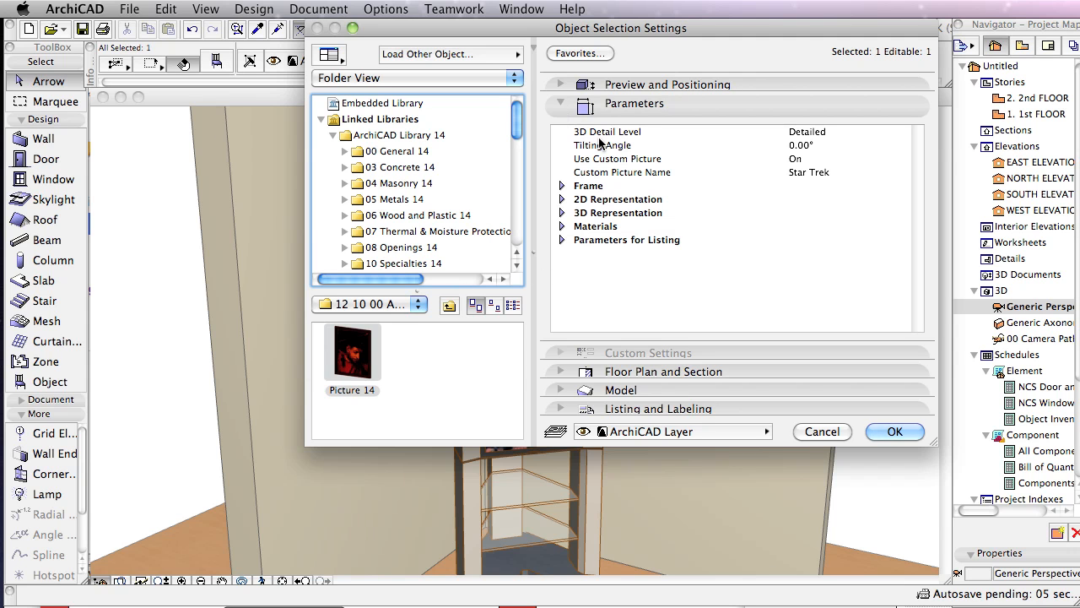
click(561, 85)
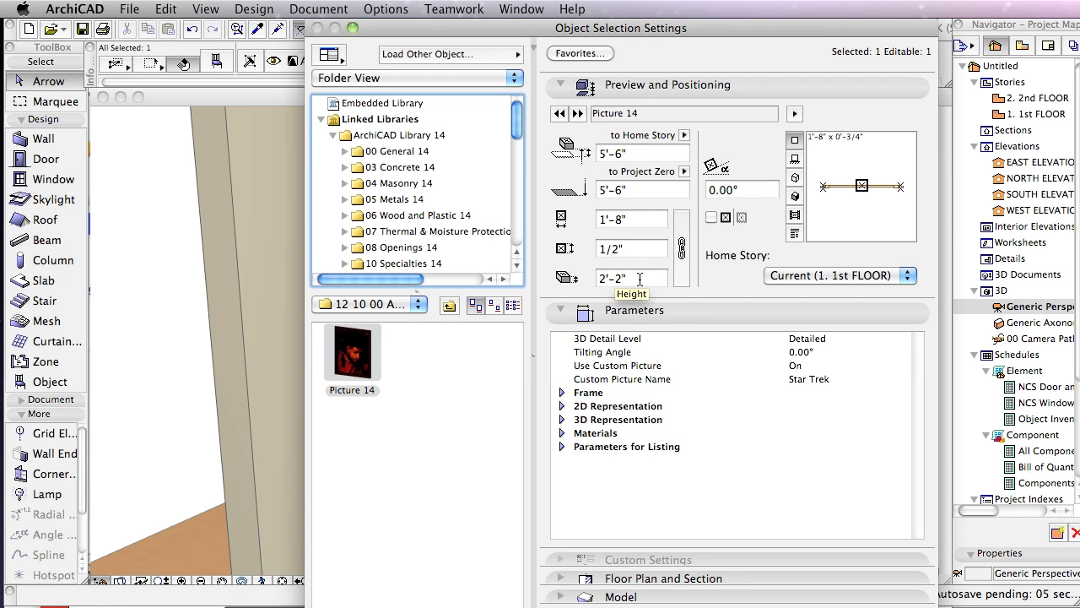
click(640, 219)
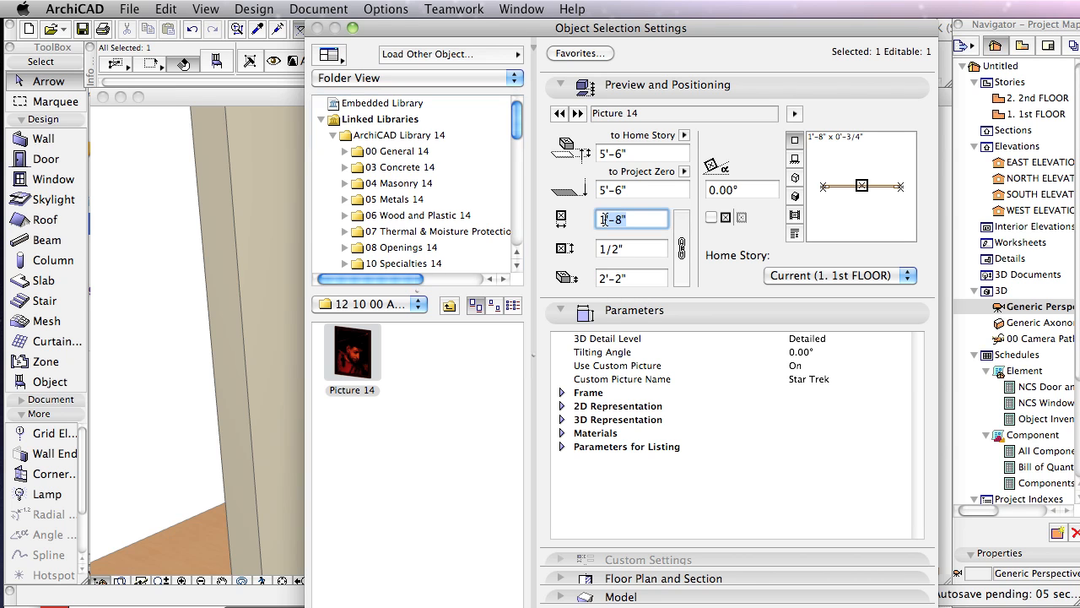
text(2'2)
key(Return)
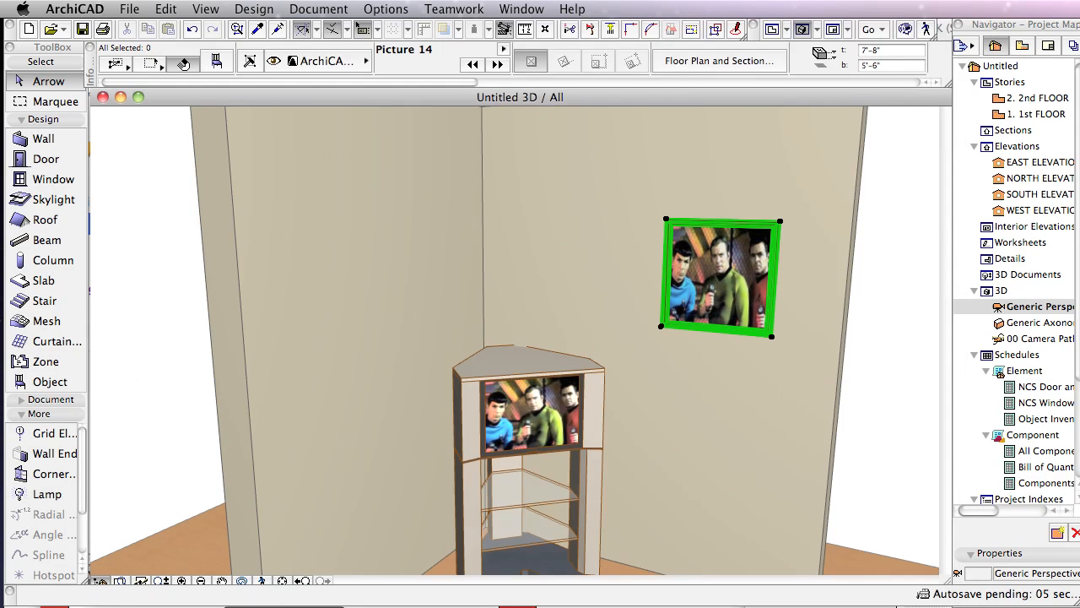